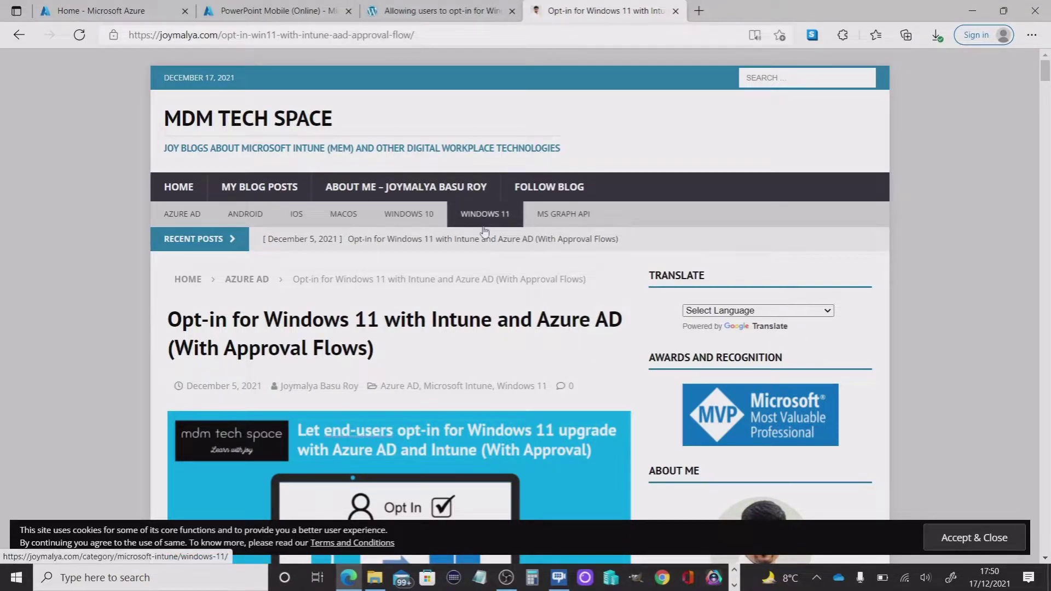
- Read through the Windows 11 and other opt-in blog articles in the browser tabs
scroll(631, 345, down, 4)
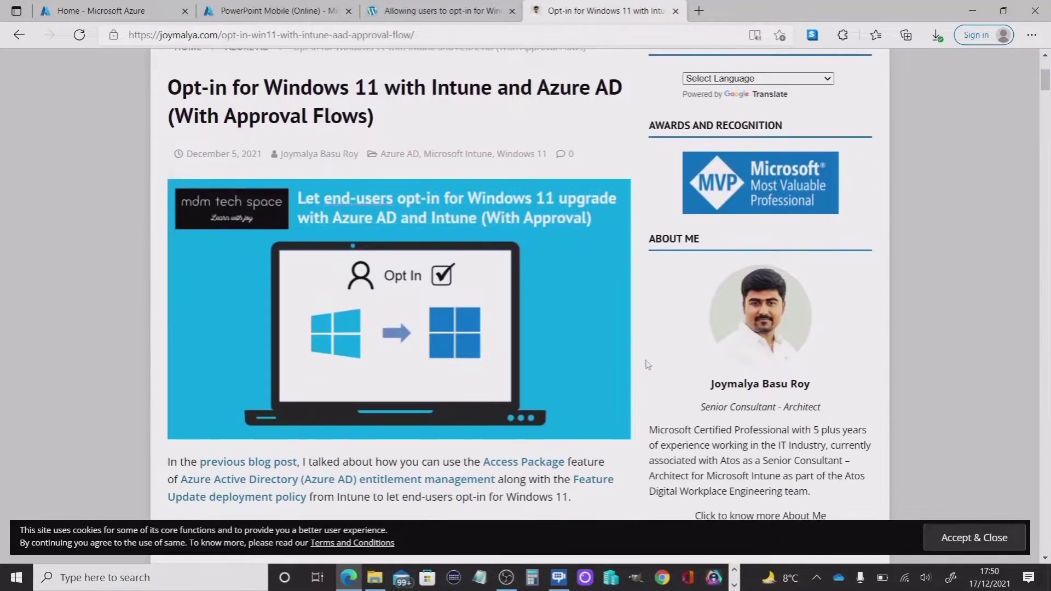
scroll(527, 188, up, 4)
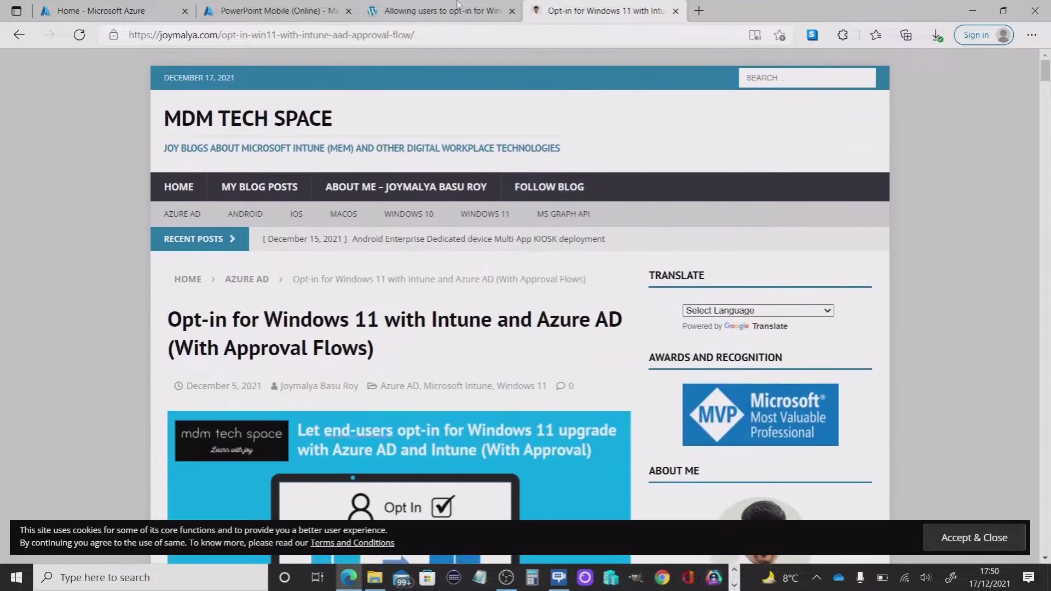
key(ctrl+shift+Tab)
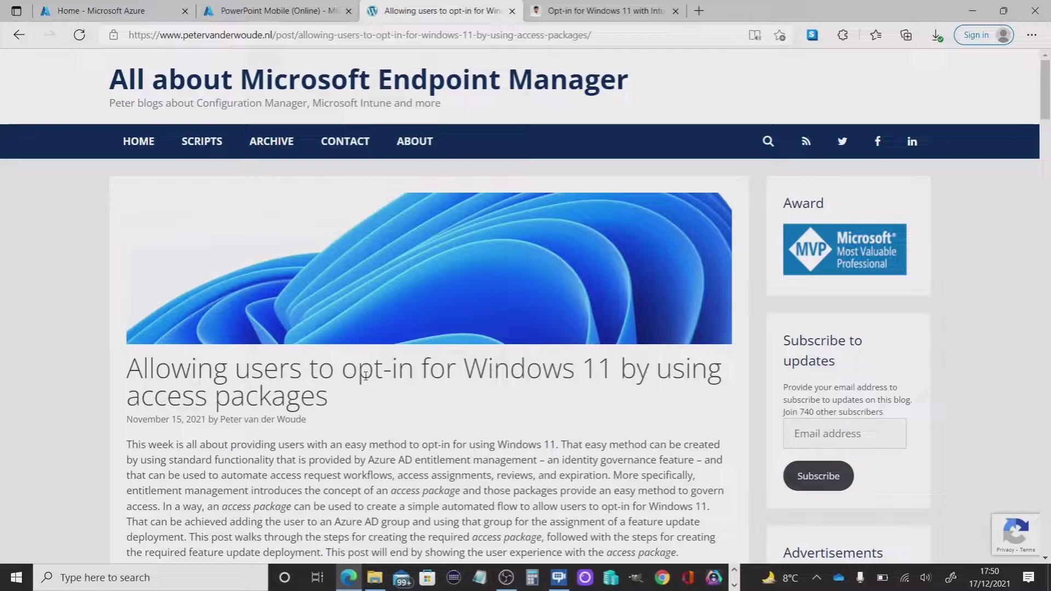
scroll(366, 376, down, 1)
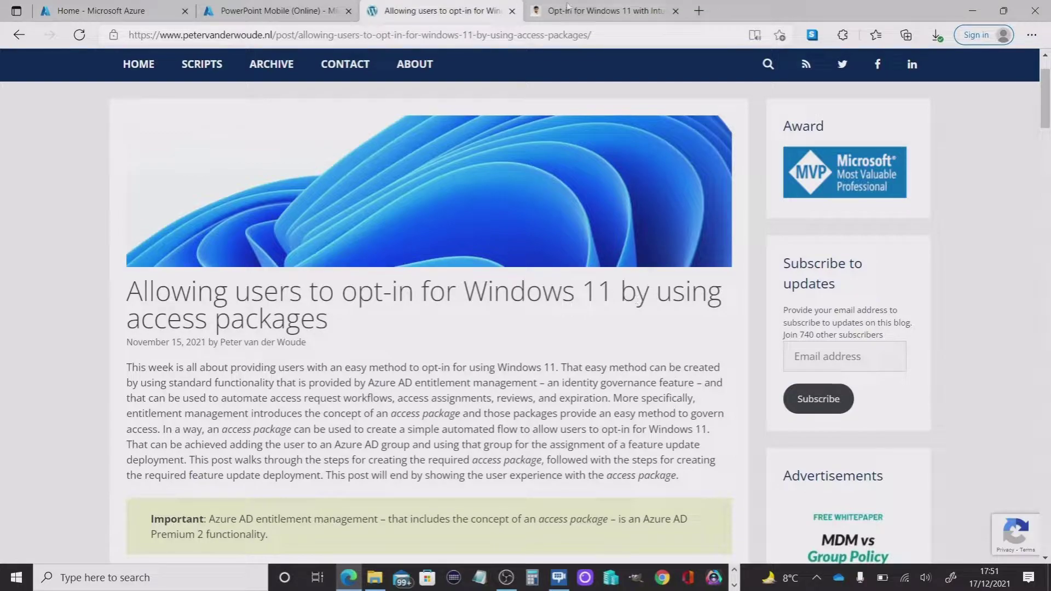
click(616, 14)
scroll(449, 358, down, 1)
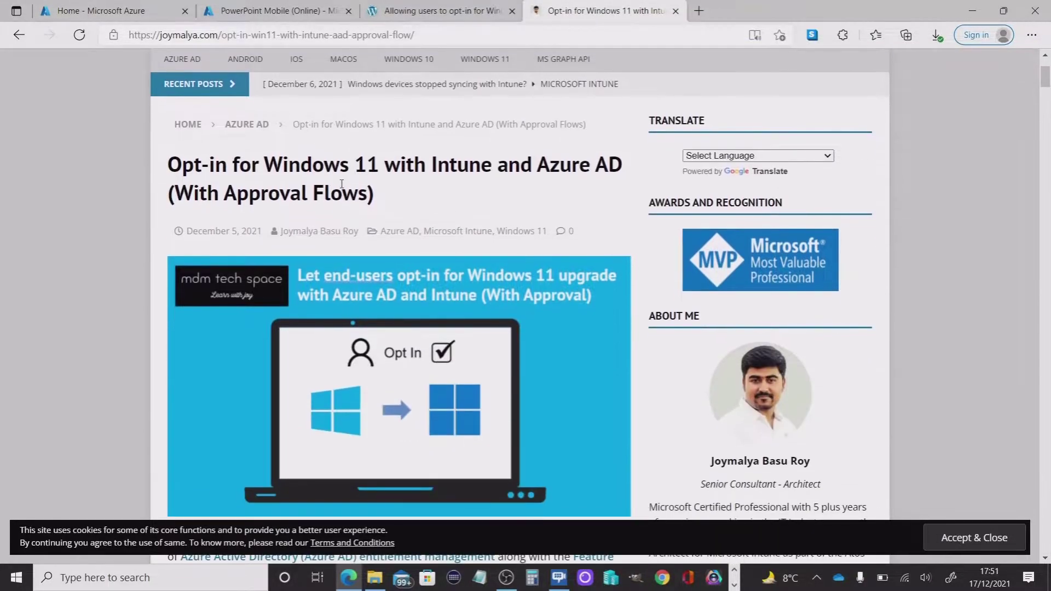
scroll(491, 229, down, 5)
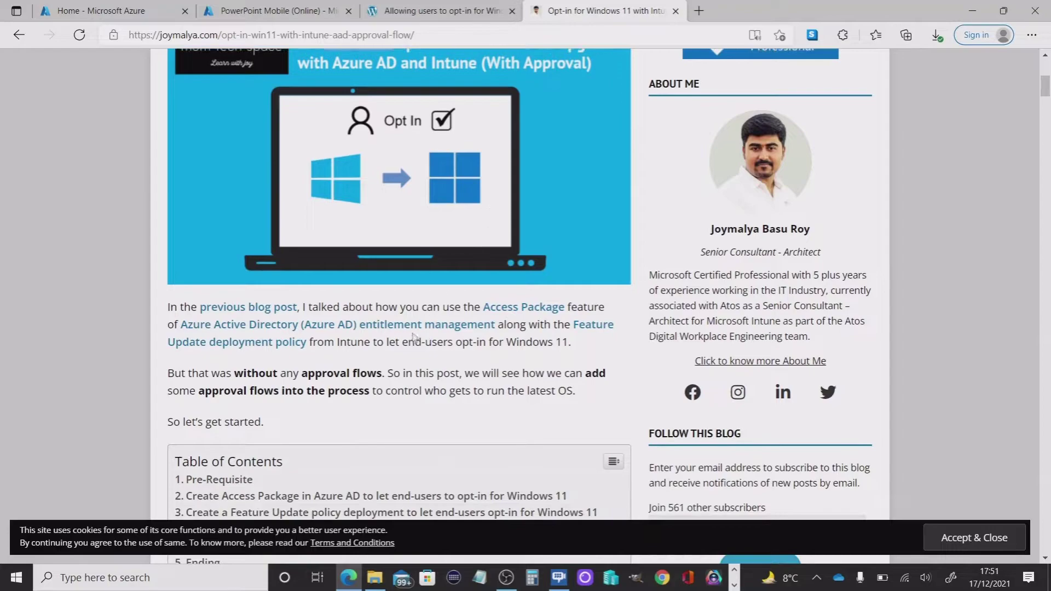
scroll(422, 336, down, 3)
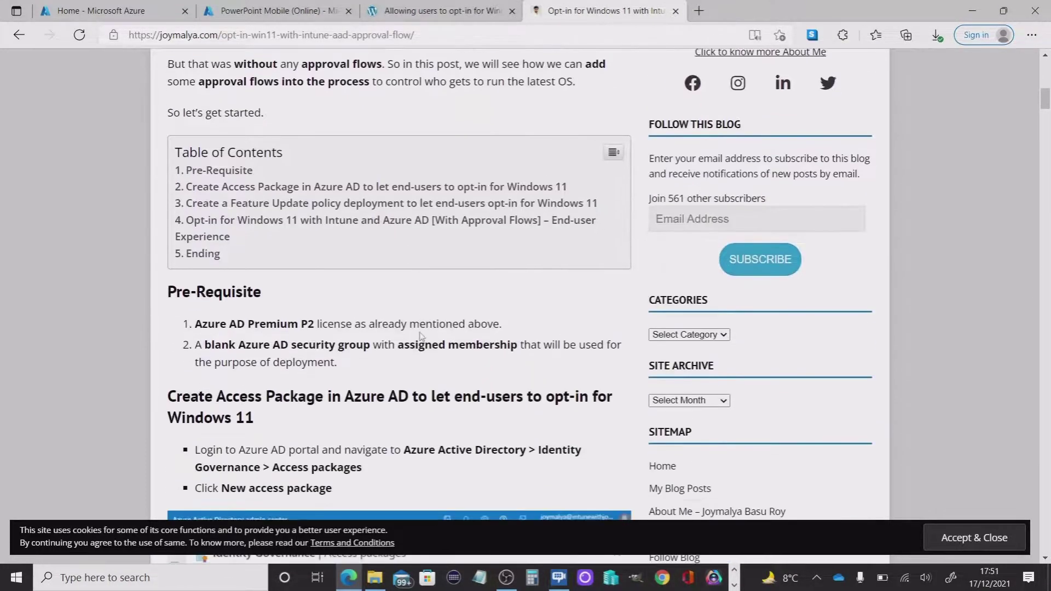
scroll(422, 336, down, 4)
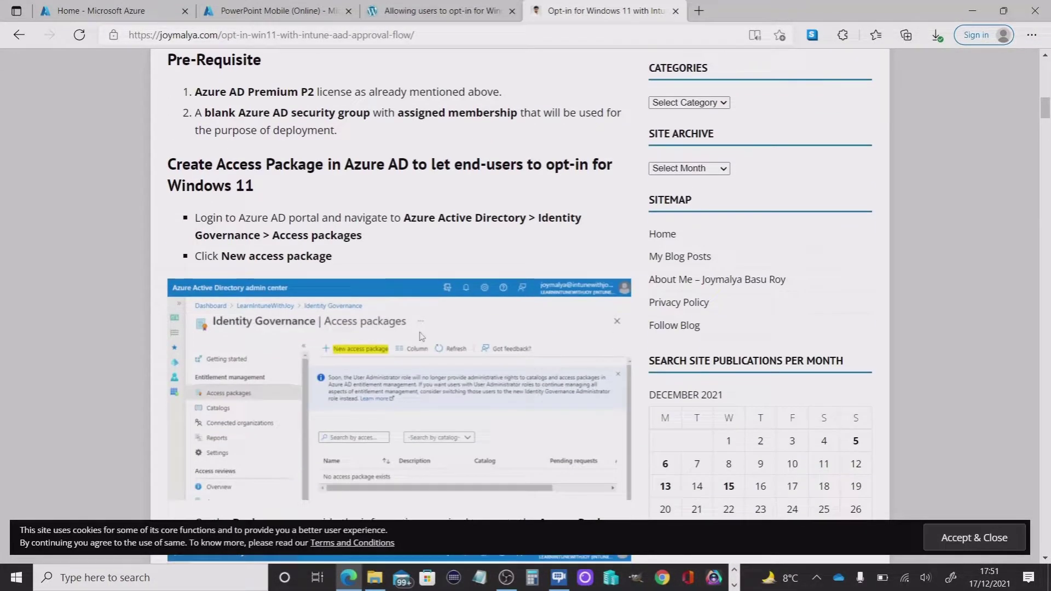
scroll(421, 336, up, 10)
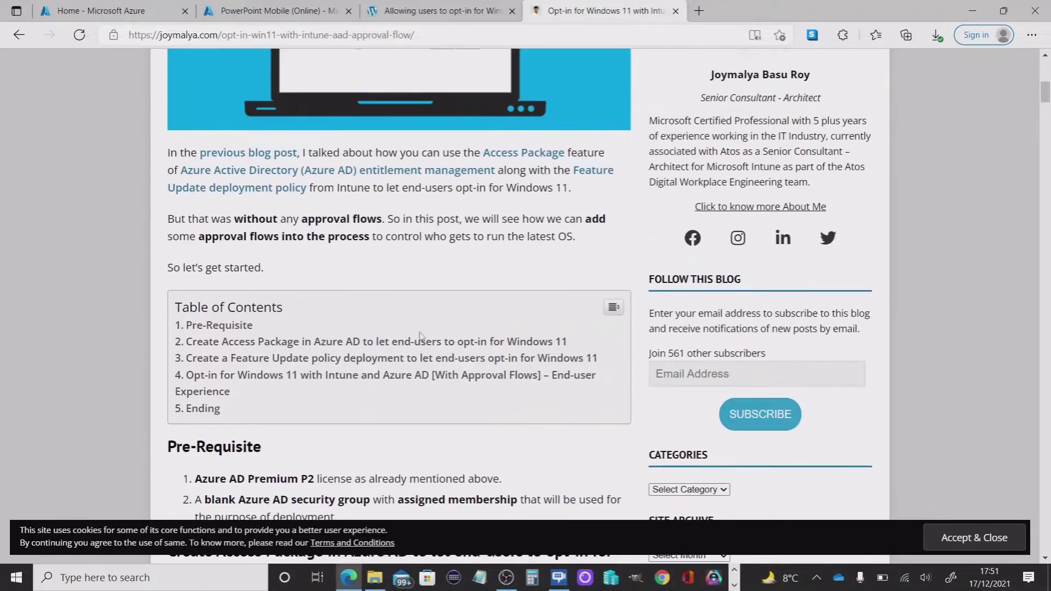
scroll(422, 336, up, 3)
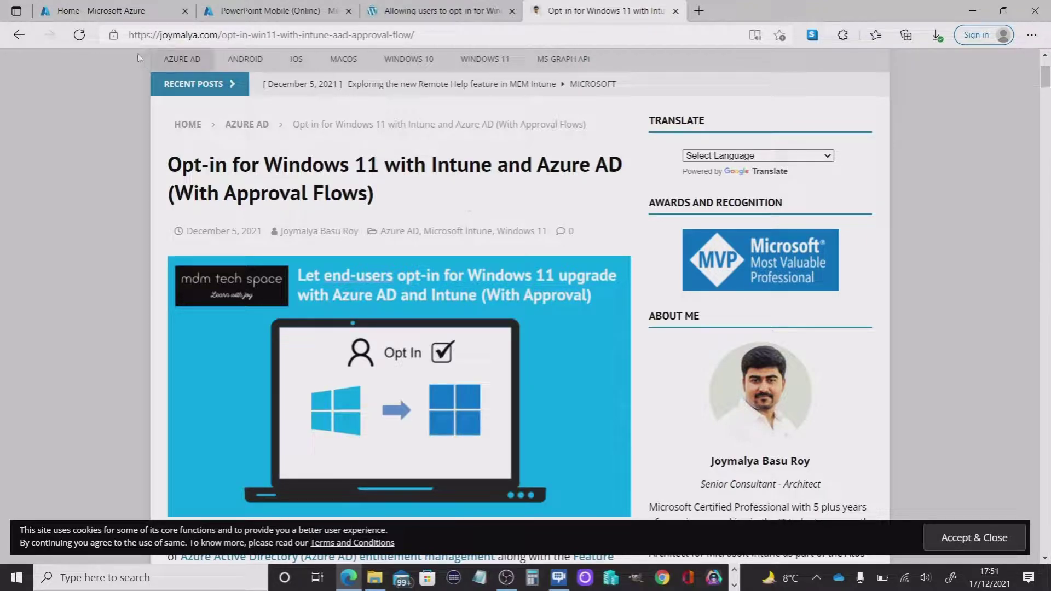
- In Endpoint Manager, view PowerPoint Mobile (Online) properties showing no Required, Available or Uninstall groups
click(110, 12)
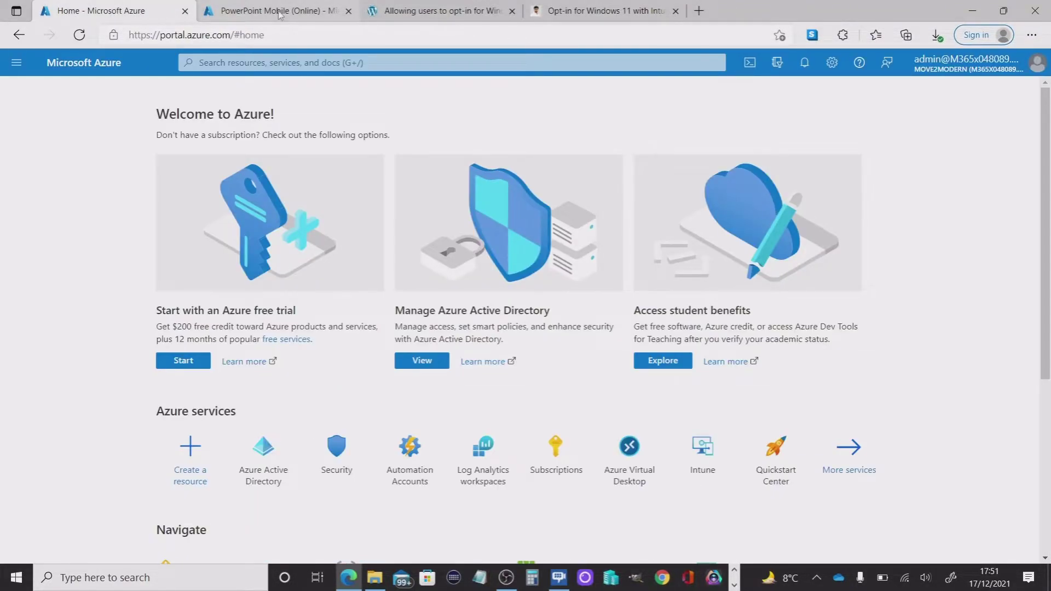
click(202, 13)
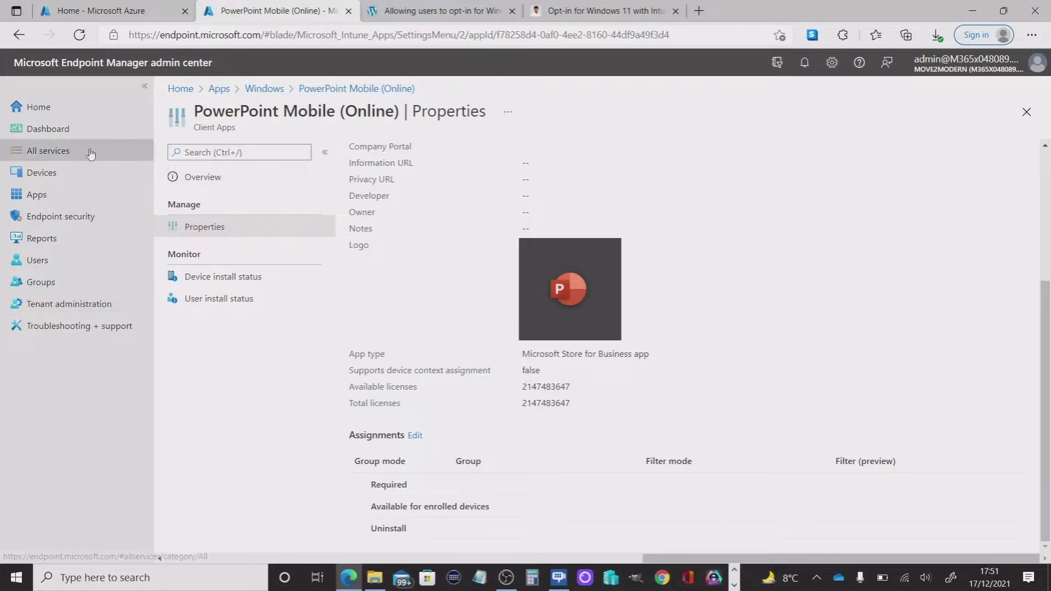
click(70, 112)
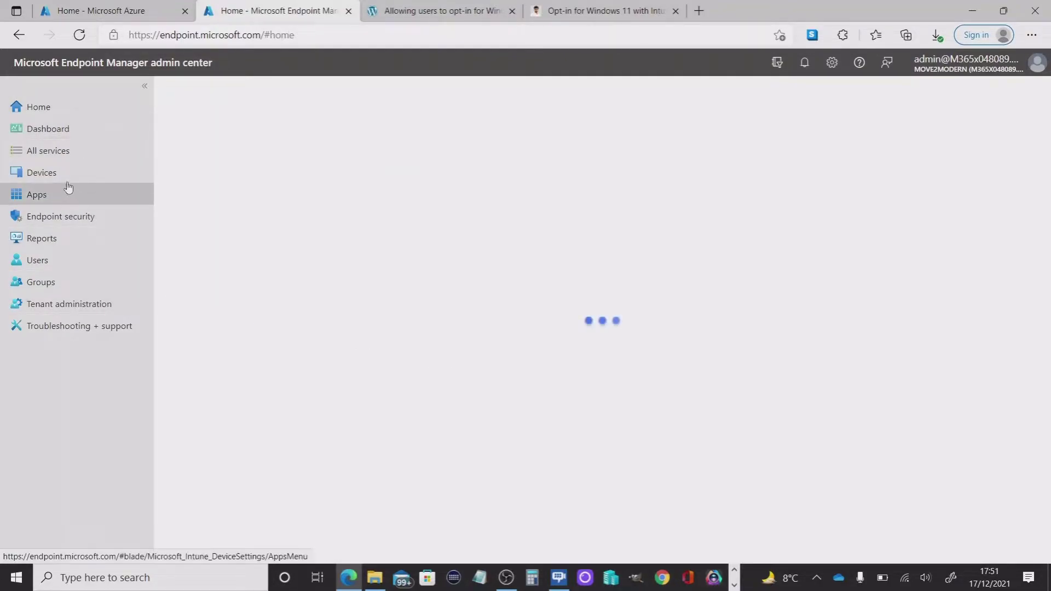
click(58, 202)
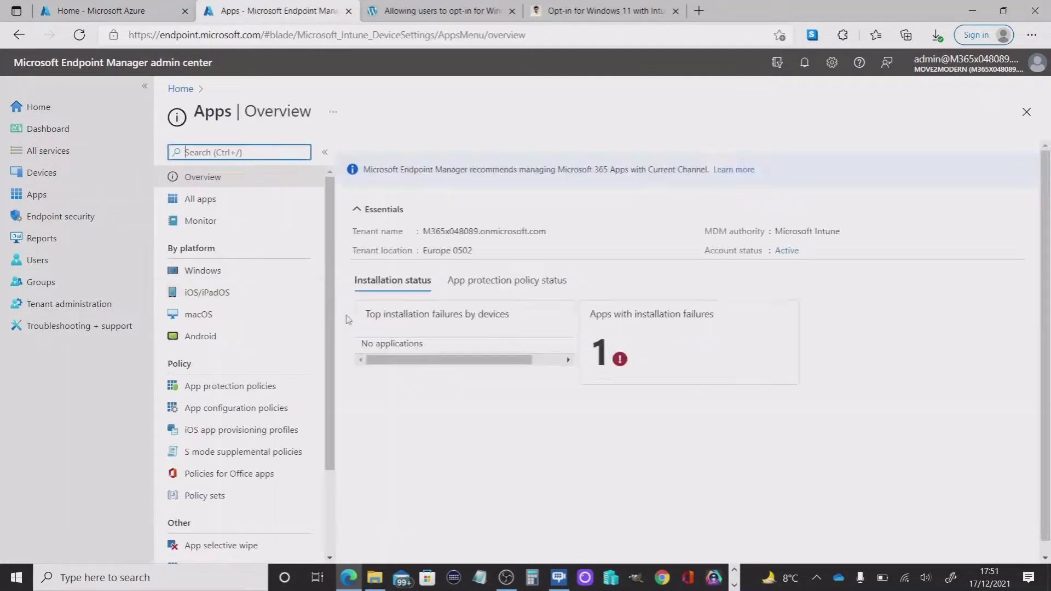
click(270, 279)
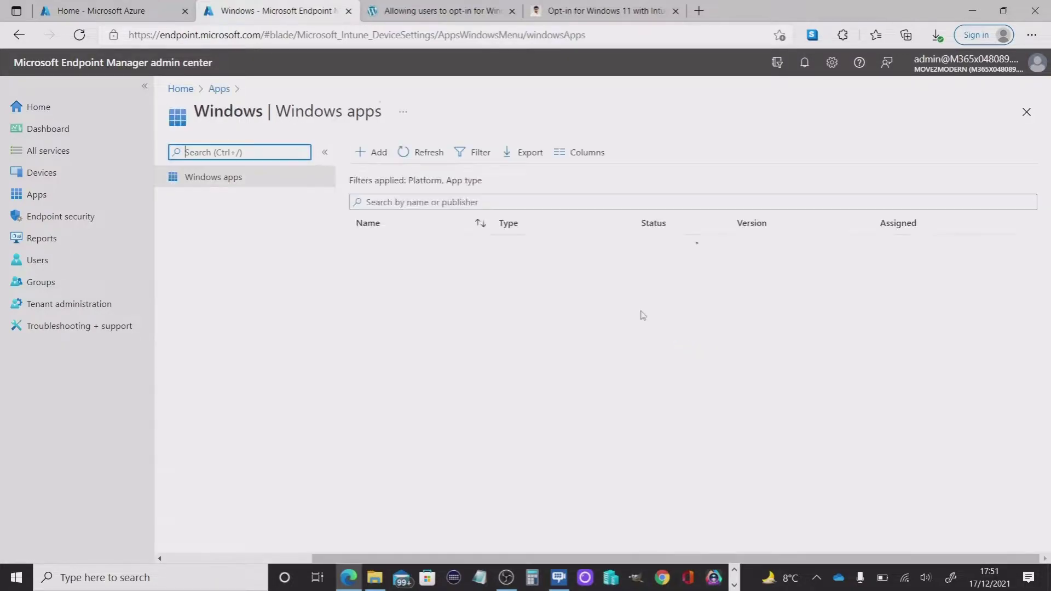
scroll(458, 343, down, 5)
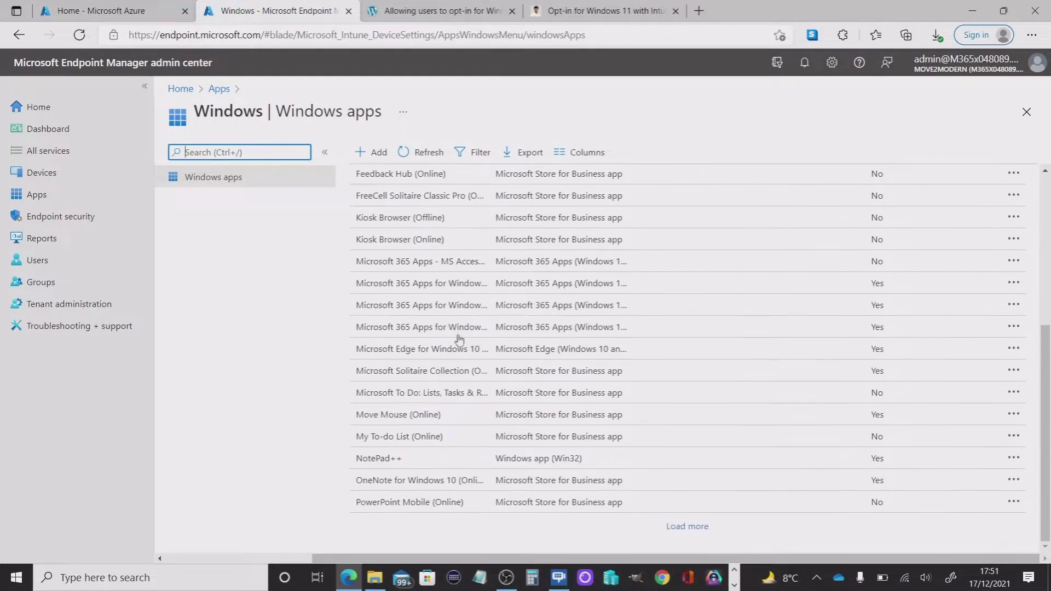
click(419, 501)
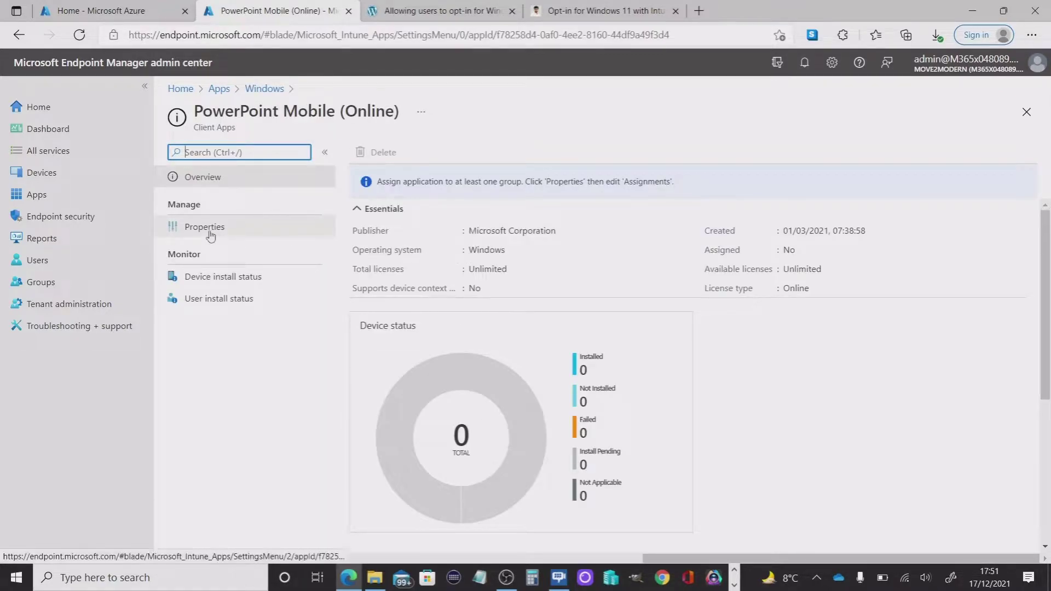
click(210, 231)
scroll(446, 314, down, 4)
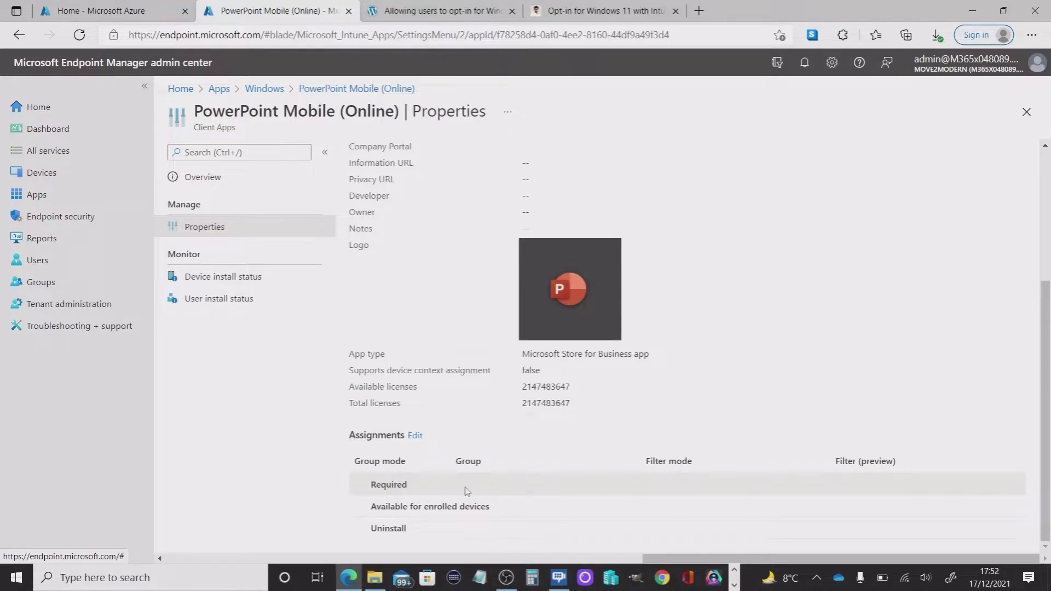
- Check that the 7-Zip Opt-in App security group has zero members
click(59, 289)
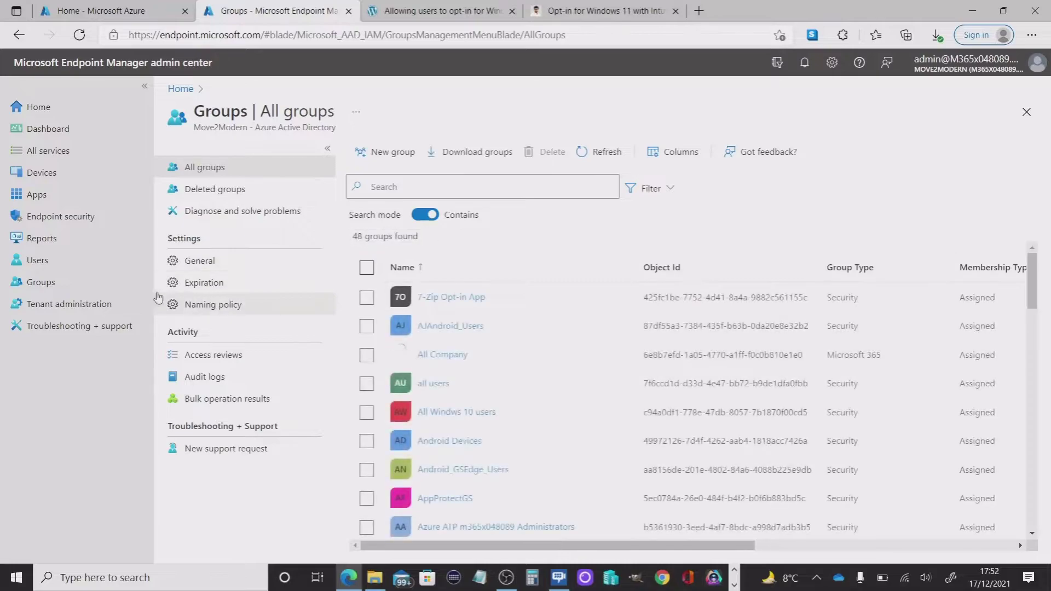
click(461, 298)
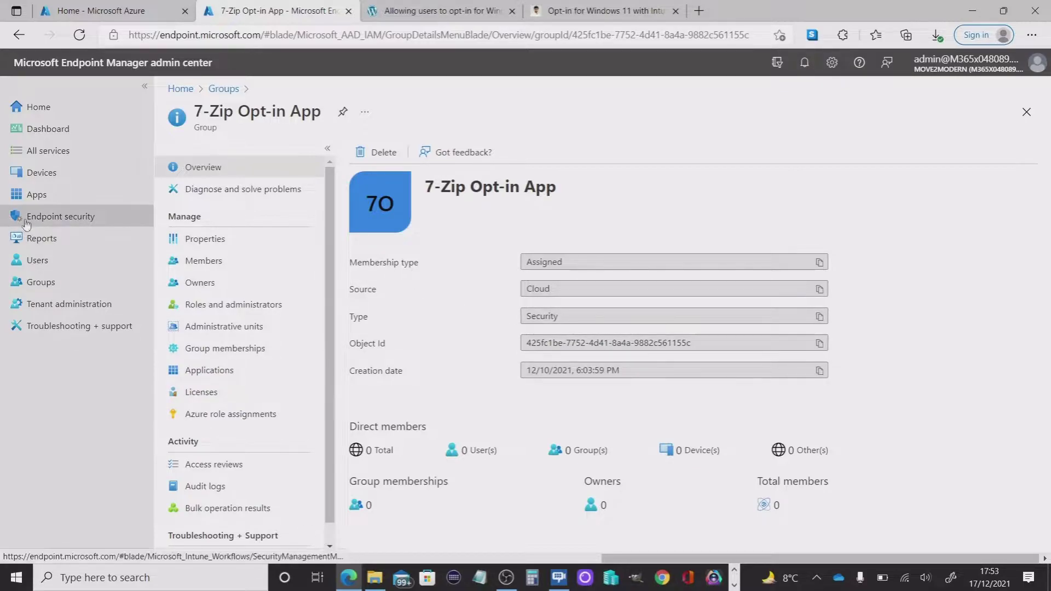
- View the 7-Zip 16.04 (x64 edition) app's Properties, showing its empty assignments
click(36, 194)
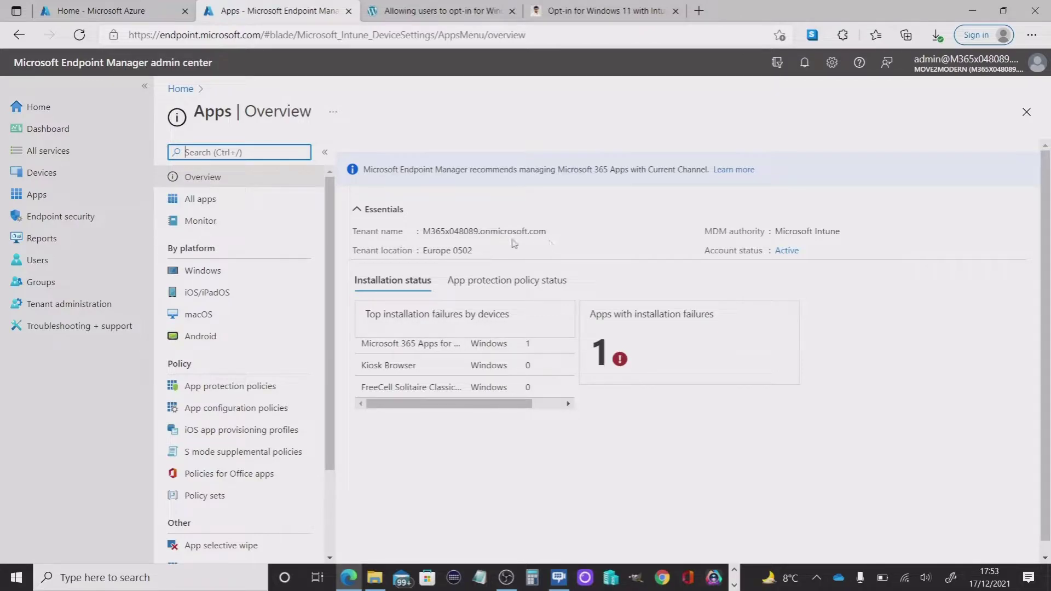
click(202, 270)
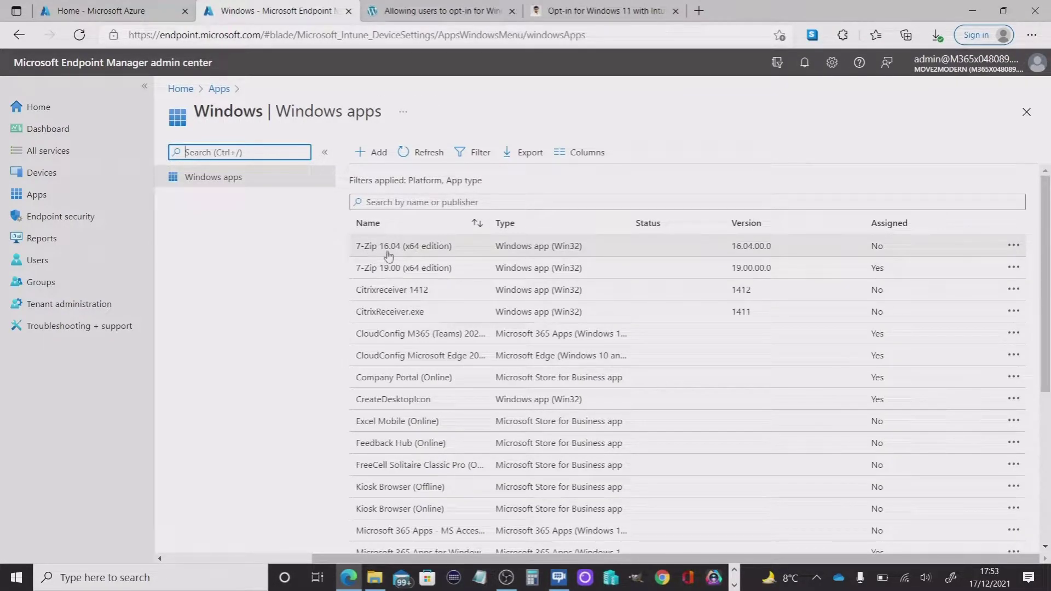
click(443, 250)
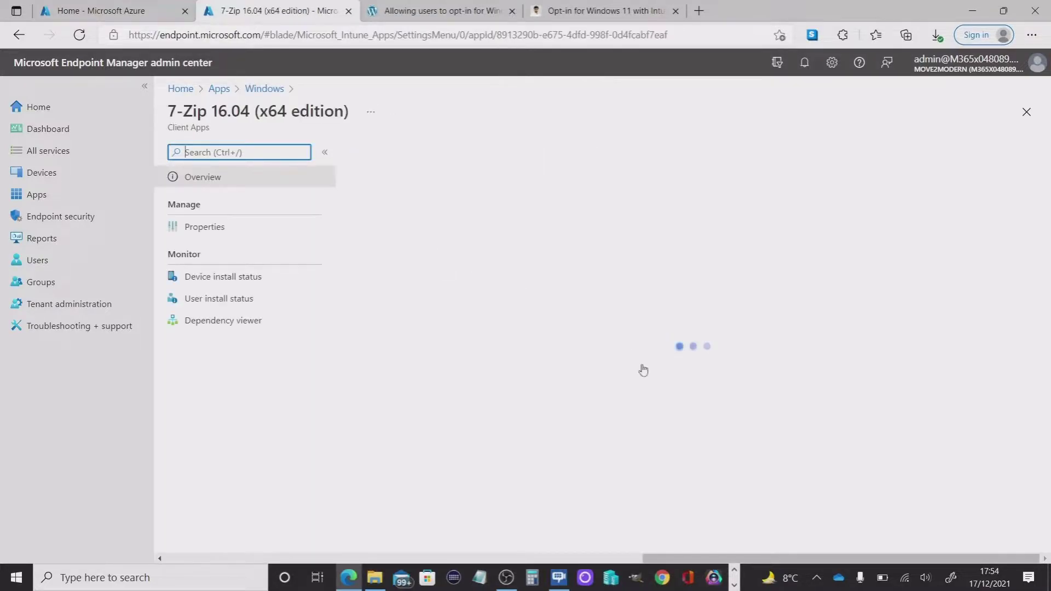
click(207, 227)
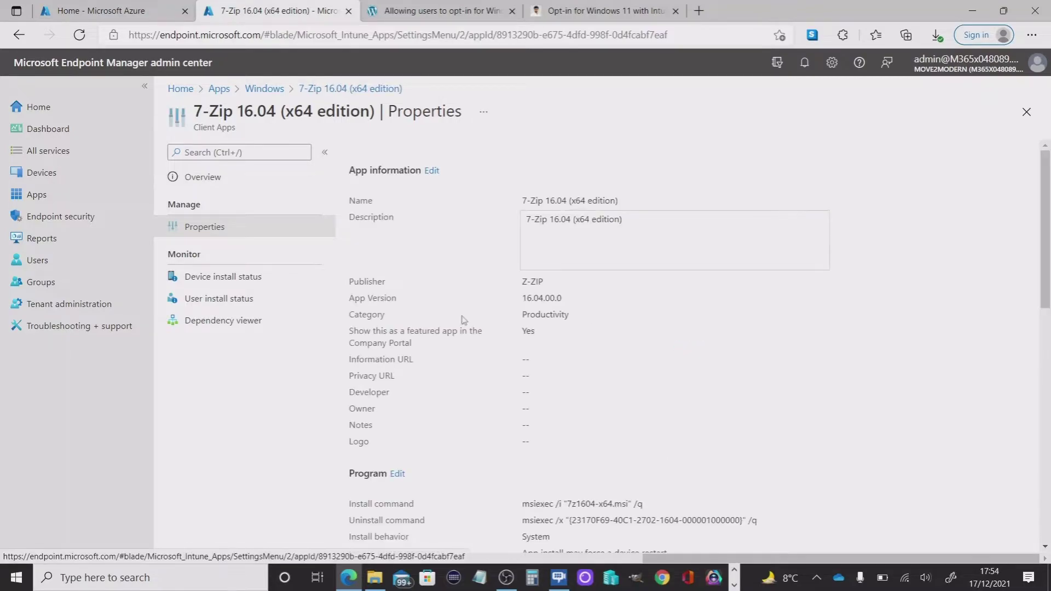
scroll(464, 319, down, 10)
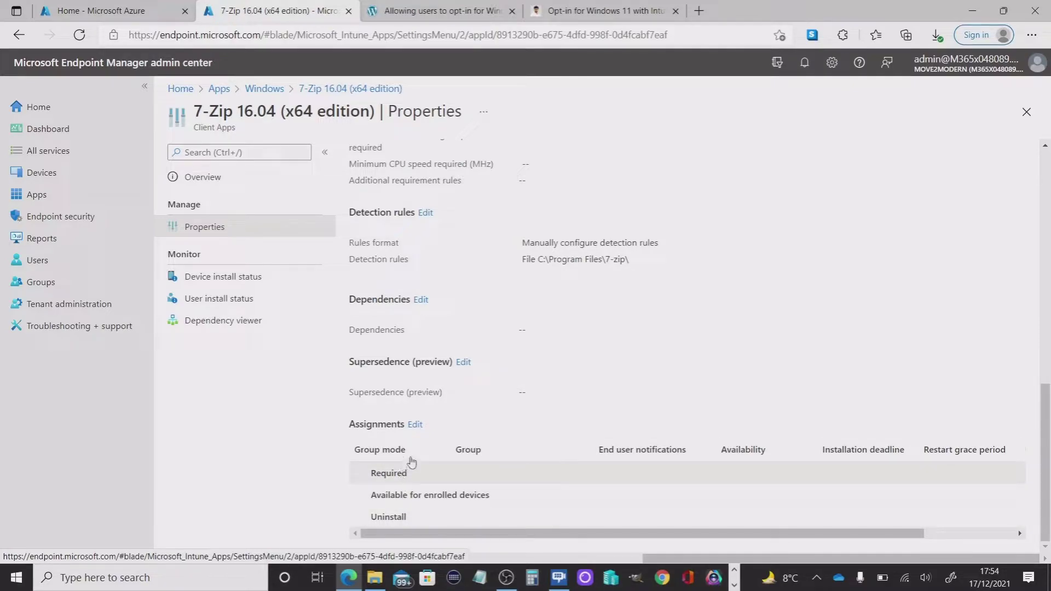
- Add the 7-Zip Opt-in App group as an included Required assignment for 7-Zip 16.04
click(415, 424)
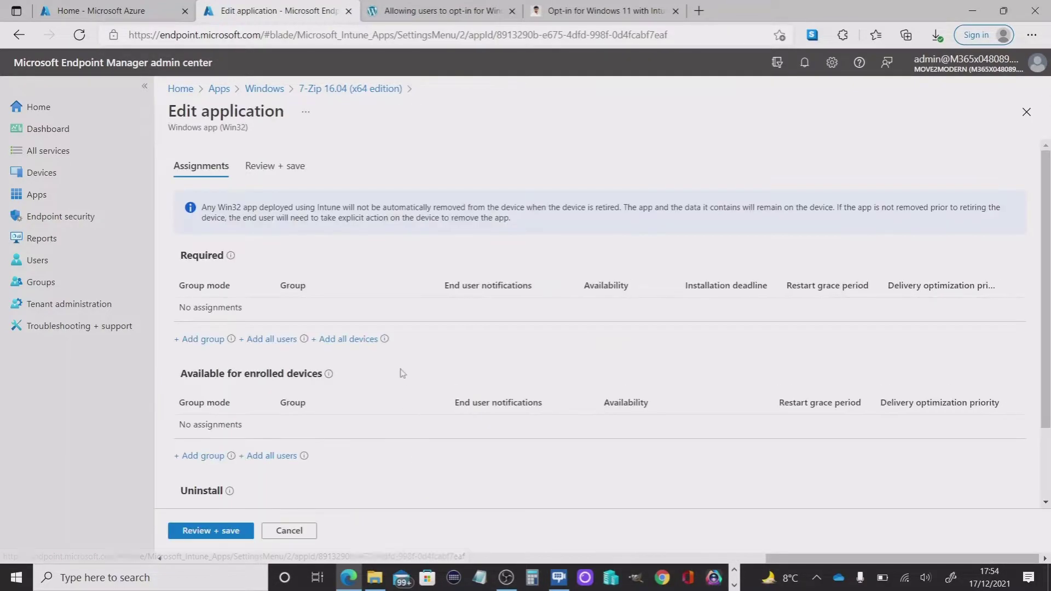
click(202, 340)
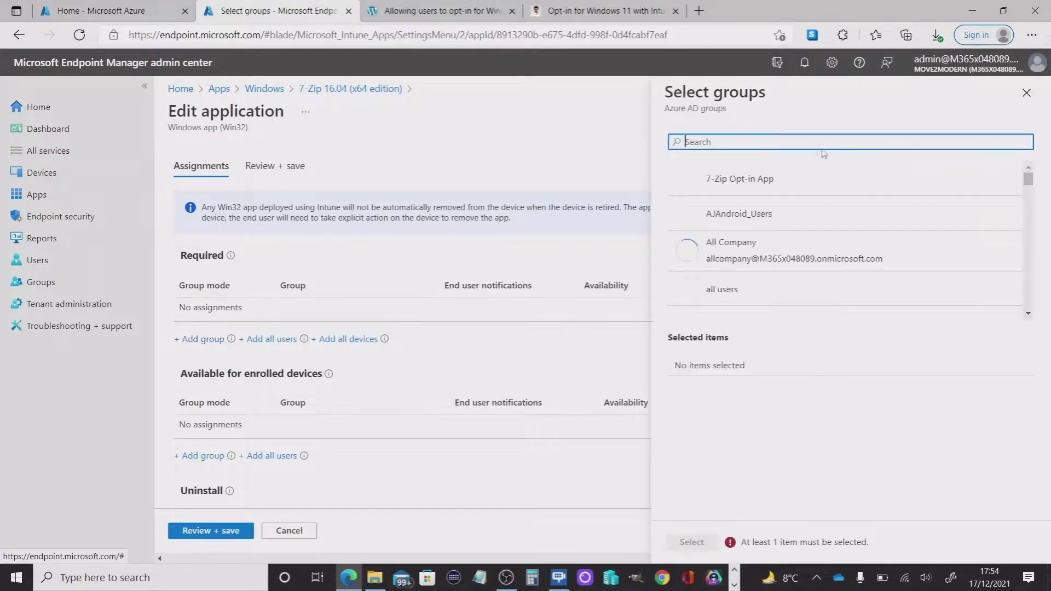
click(766, 177)
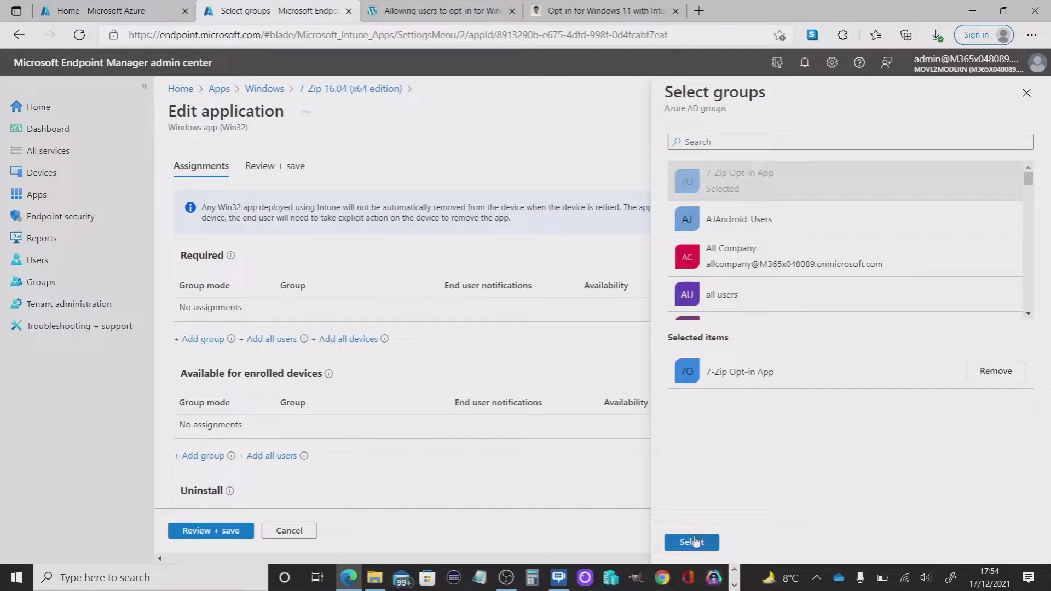
click(691, 542)
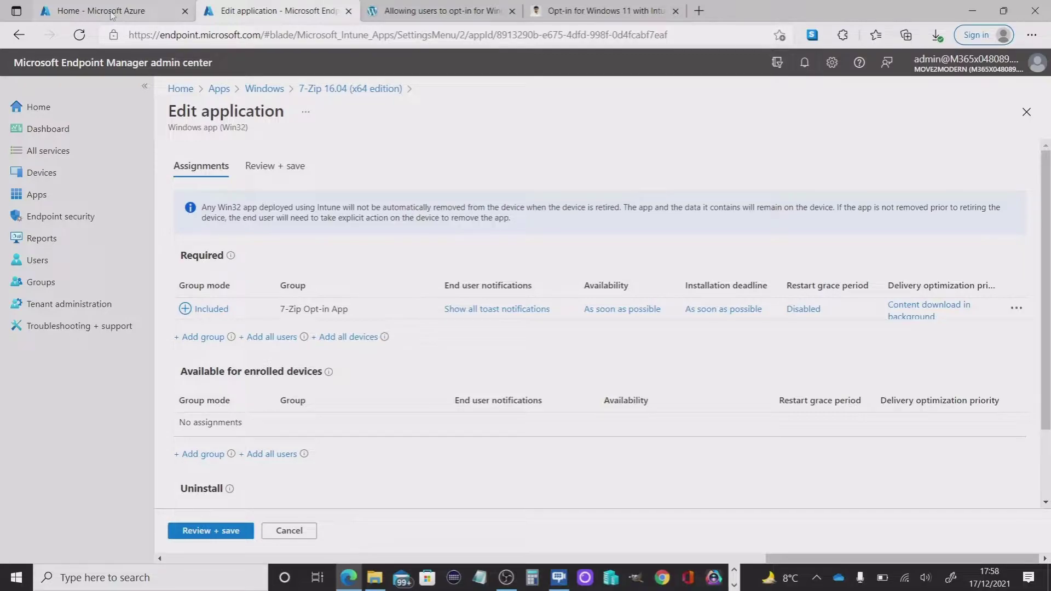
- Go to Azure Active Directory > Identity Governance > Access packages
click(111, 16)
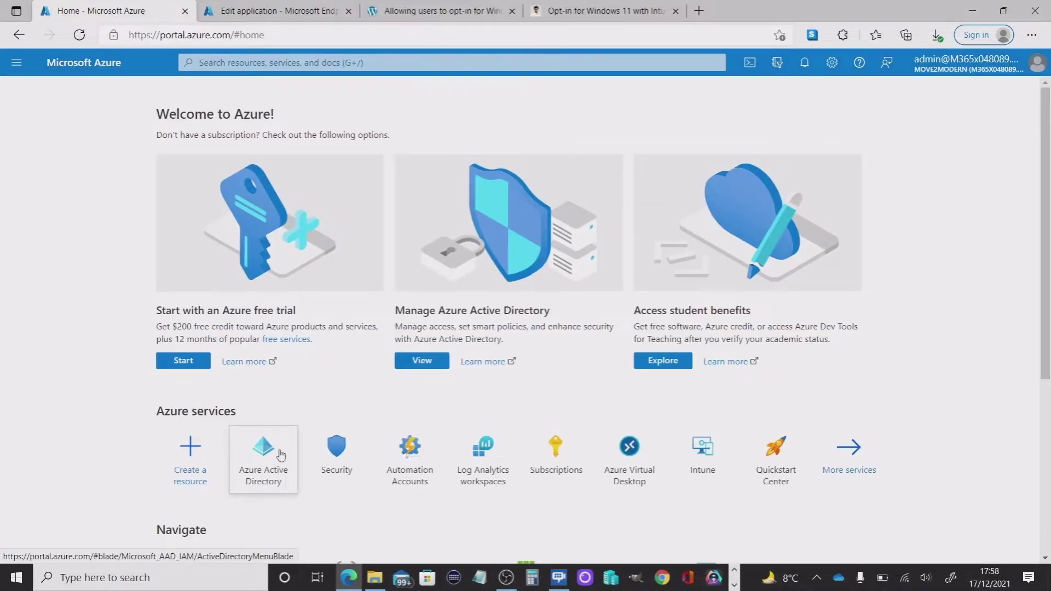
mouse_move(281, 455)
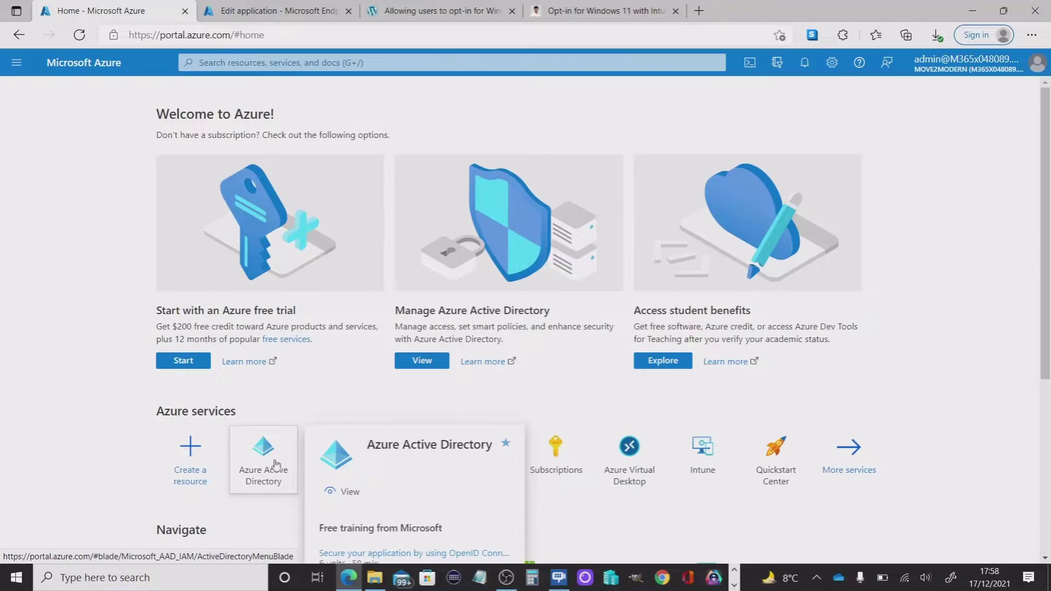
click(272, 463)
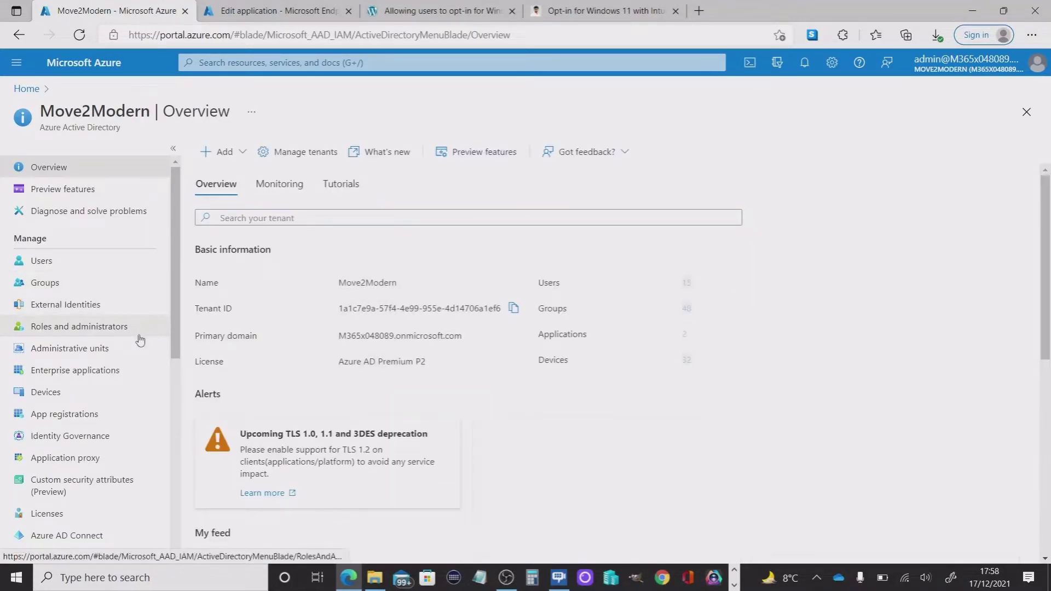
click(75, 441)
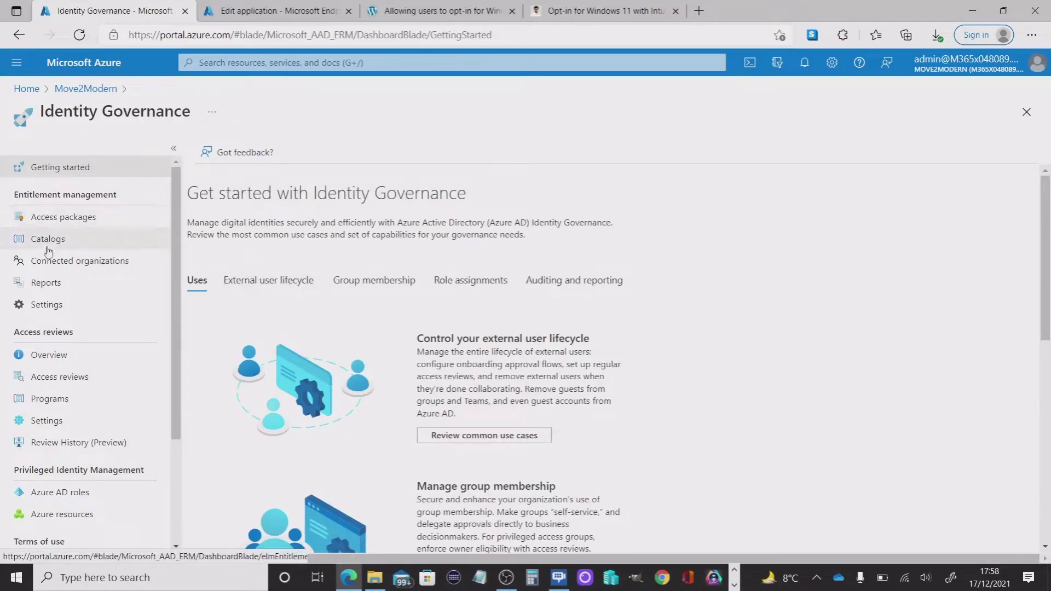
click(64, 217)
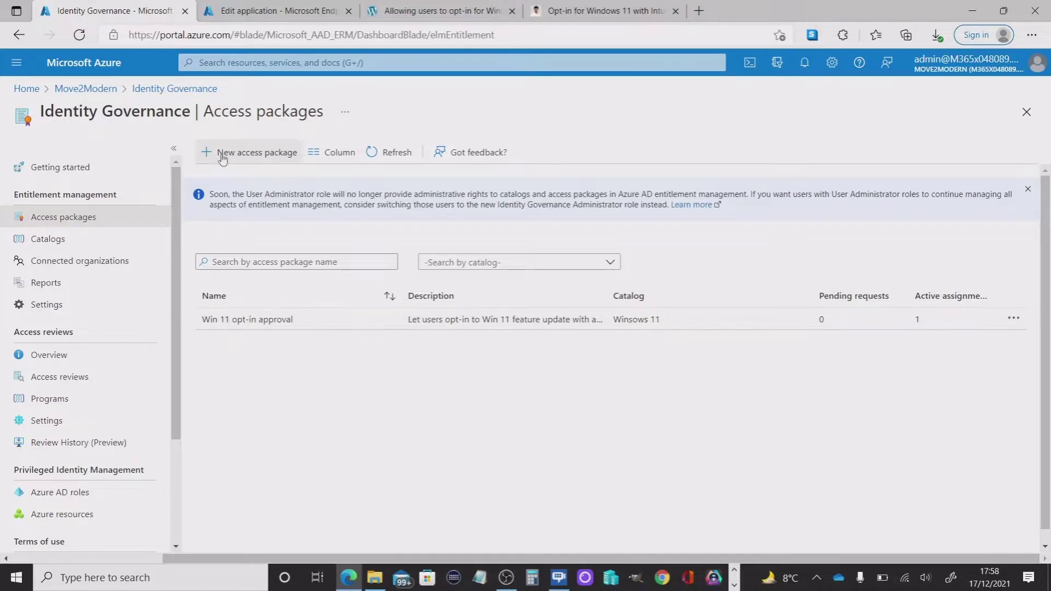
- Start a new access package with name and description 'end user 7-zip optin'
click(251, 153)
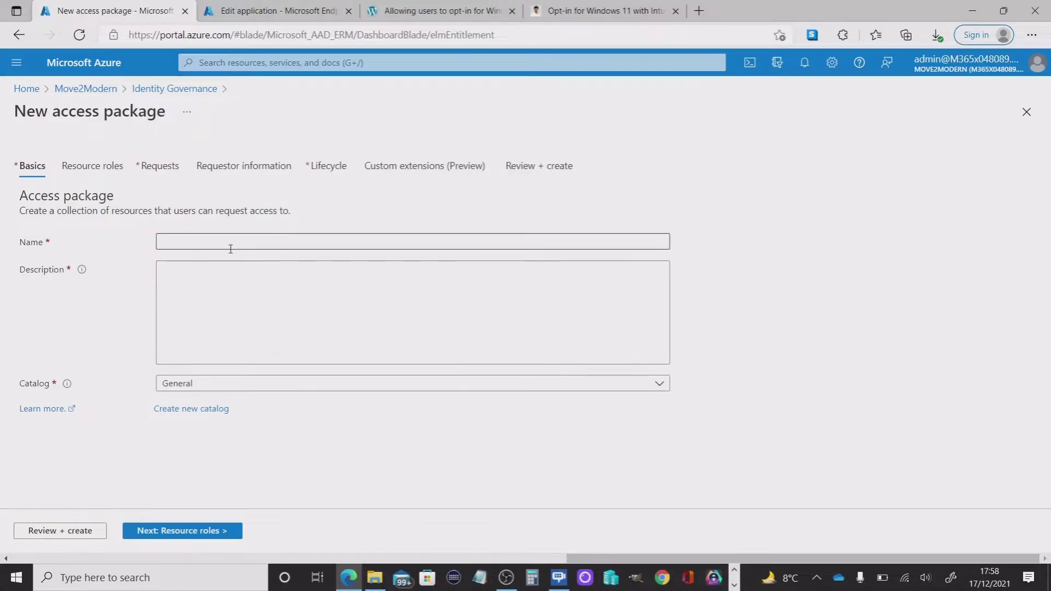
click(239, 241)
text(en)
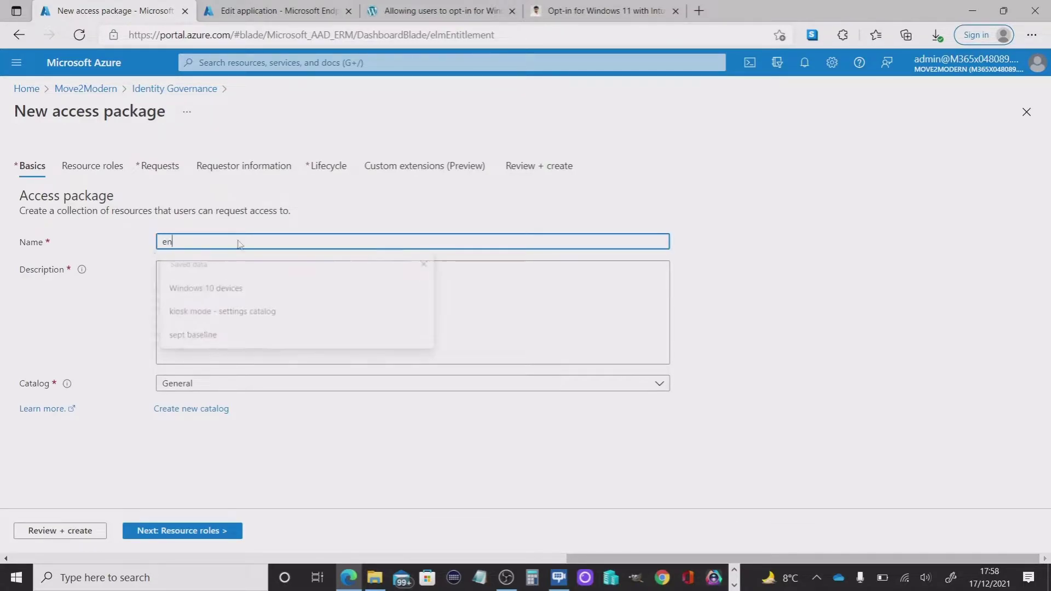
text(d user 7-)
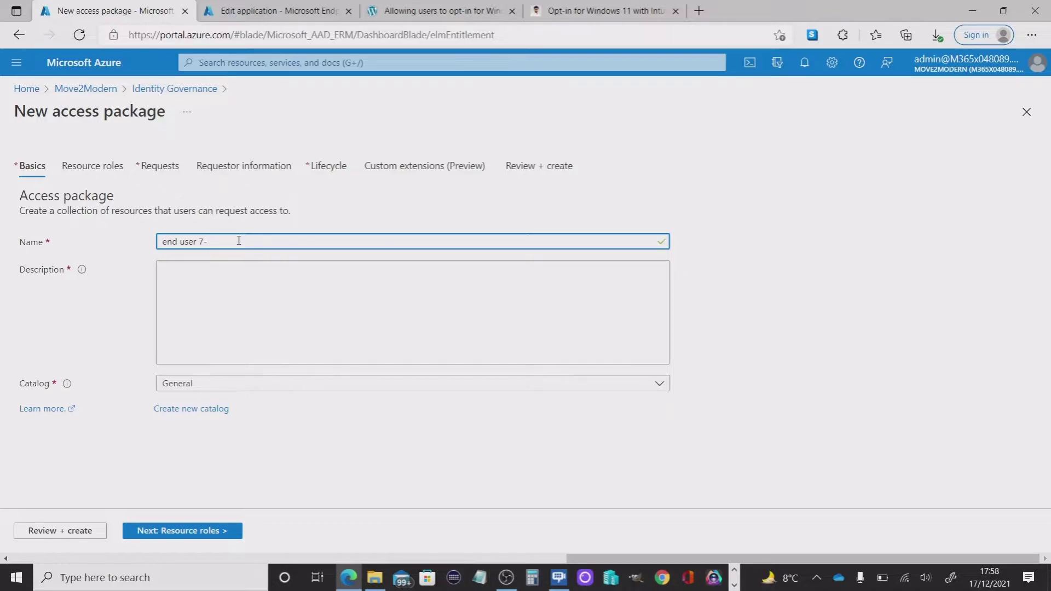
text(zip optin)
click(242, 282)
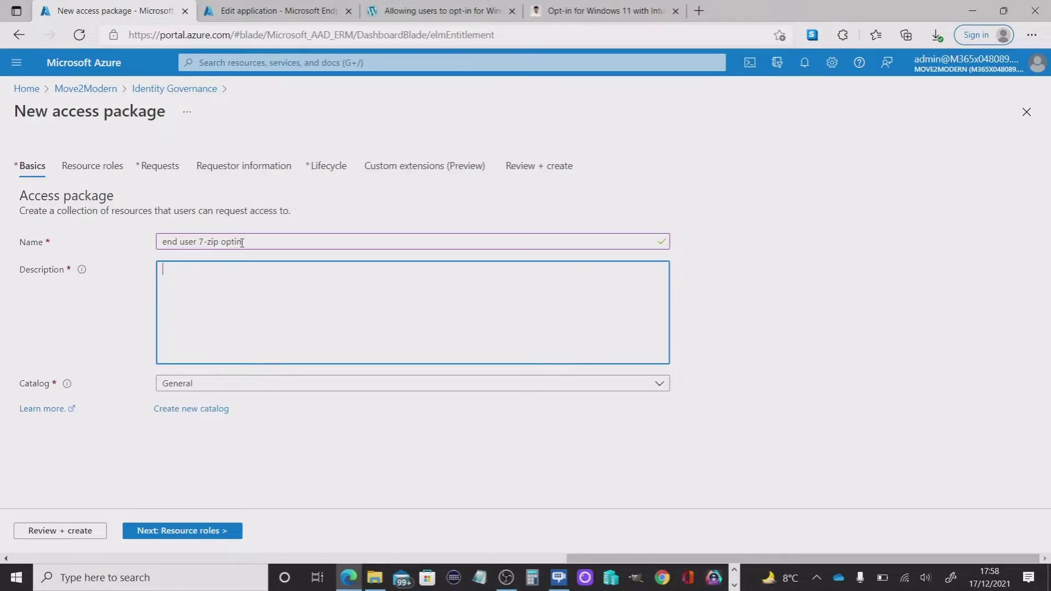
drag(242, 241, 155, 257)
key(ctrl+c)
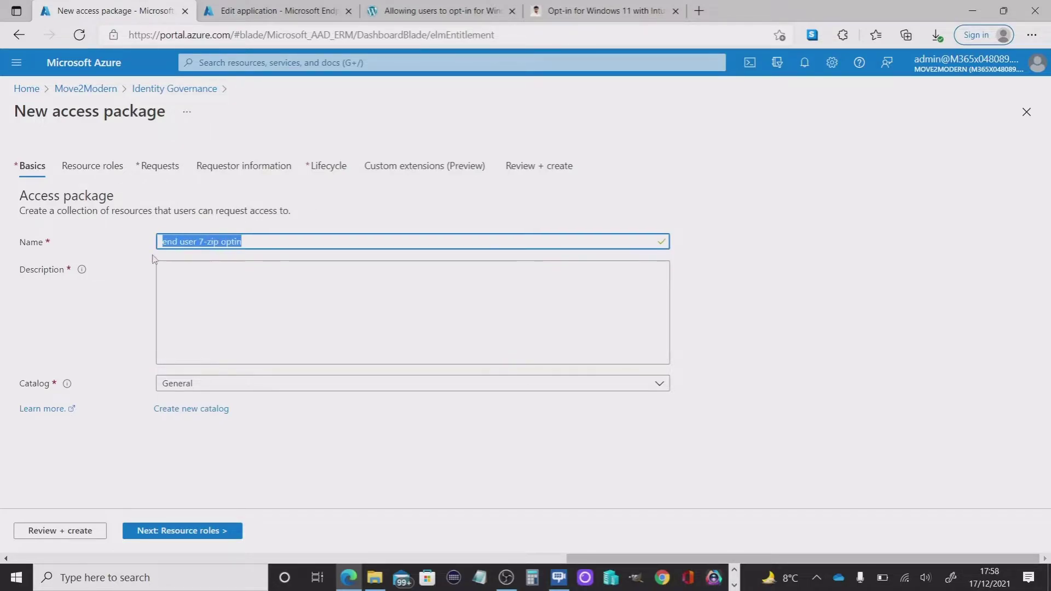
click(201, 307)
key(ctrl+v)
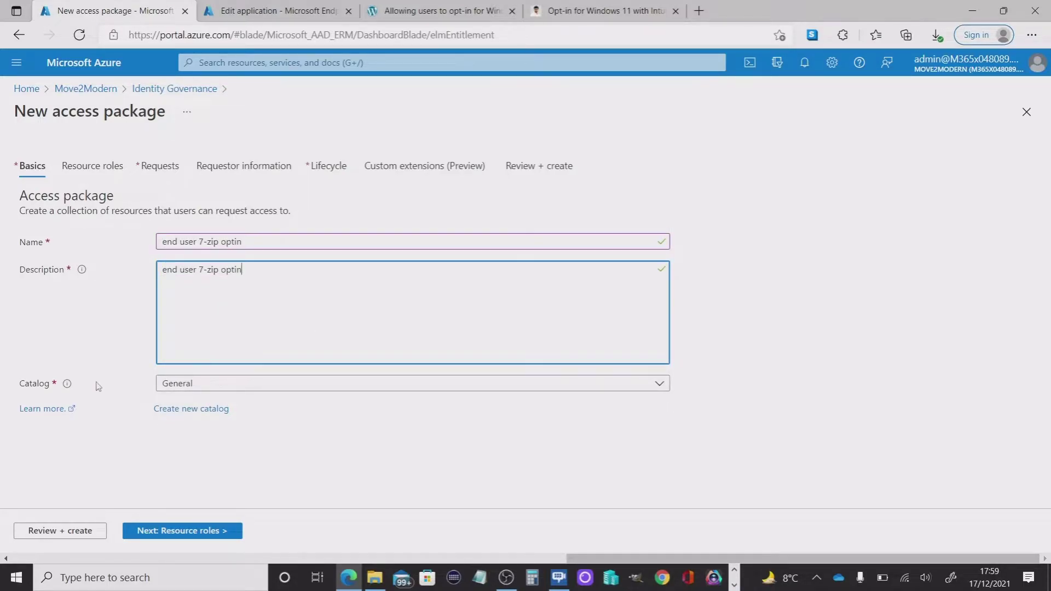
mouse_move(68, 388)
- Create a '7-zip opt-in' catalog with a description, not enabled for external users
click(212, 411)
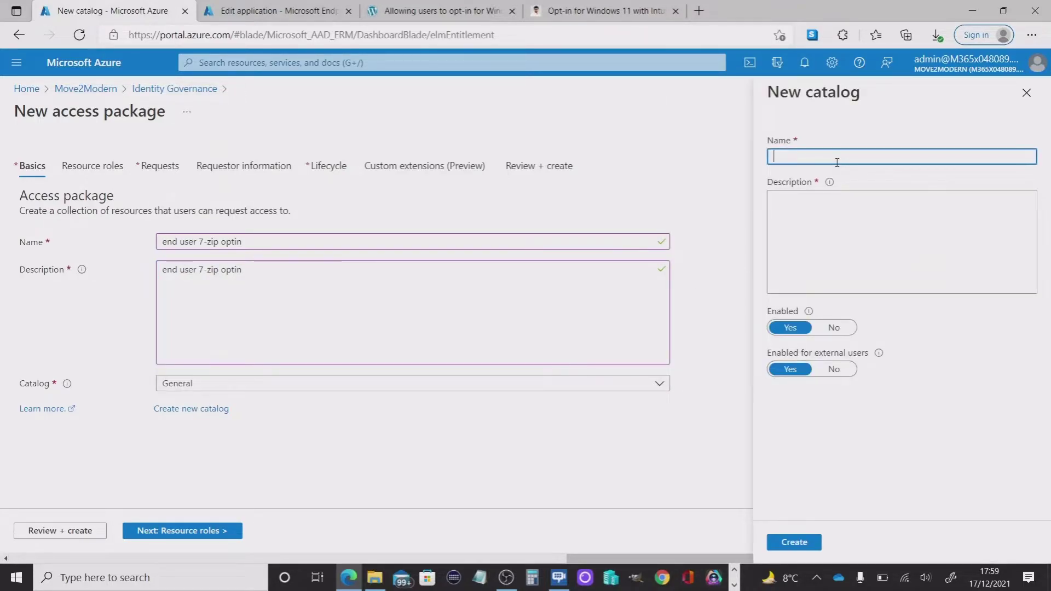
text(z)
text(7-z)
text(ip opt)
text(-in)
click(834, 369)
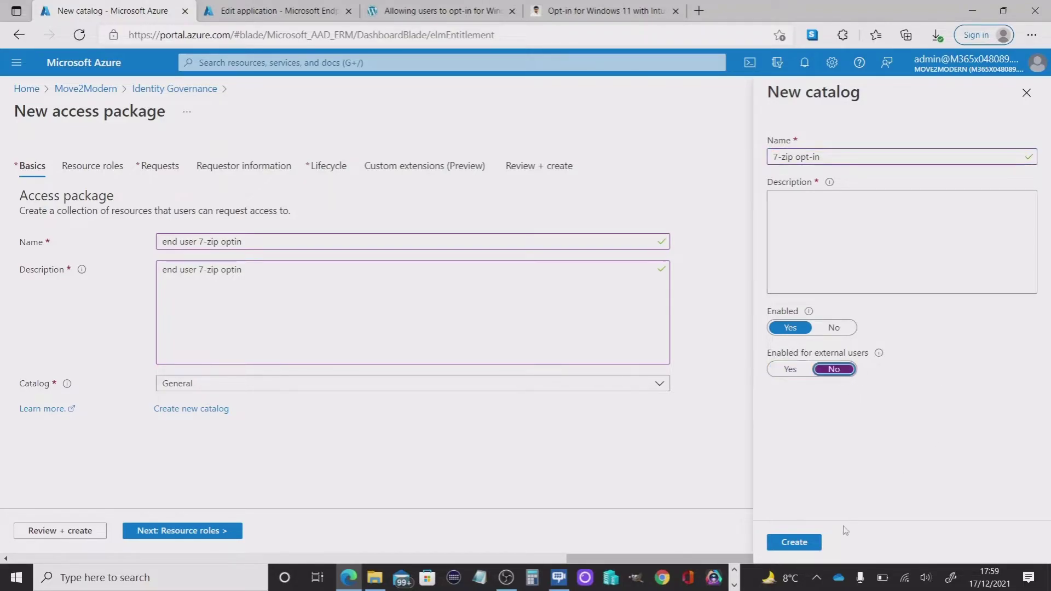
click(794, 543)
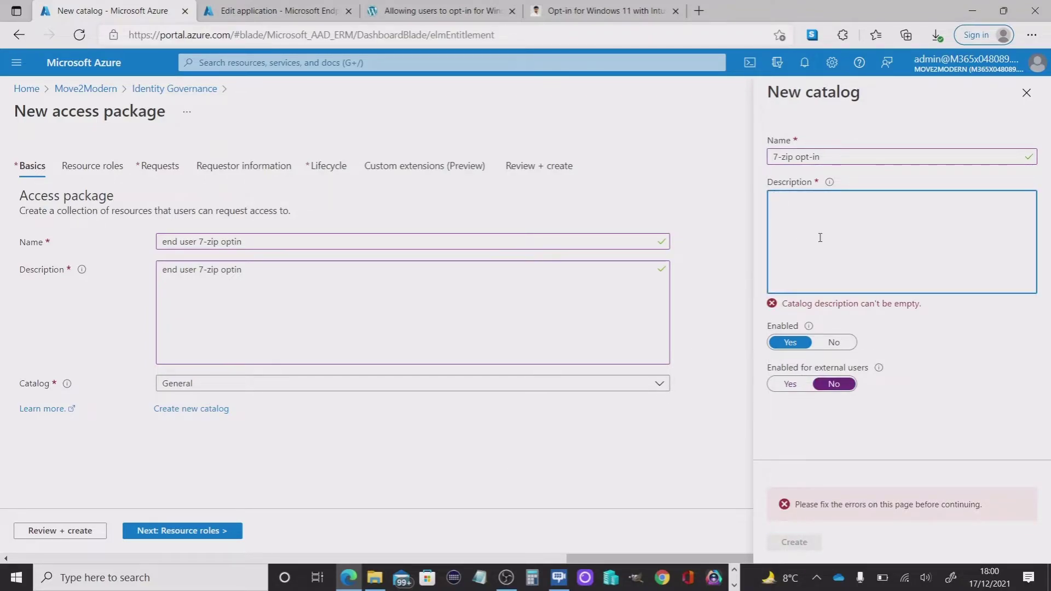
key(ctrl+v)
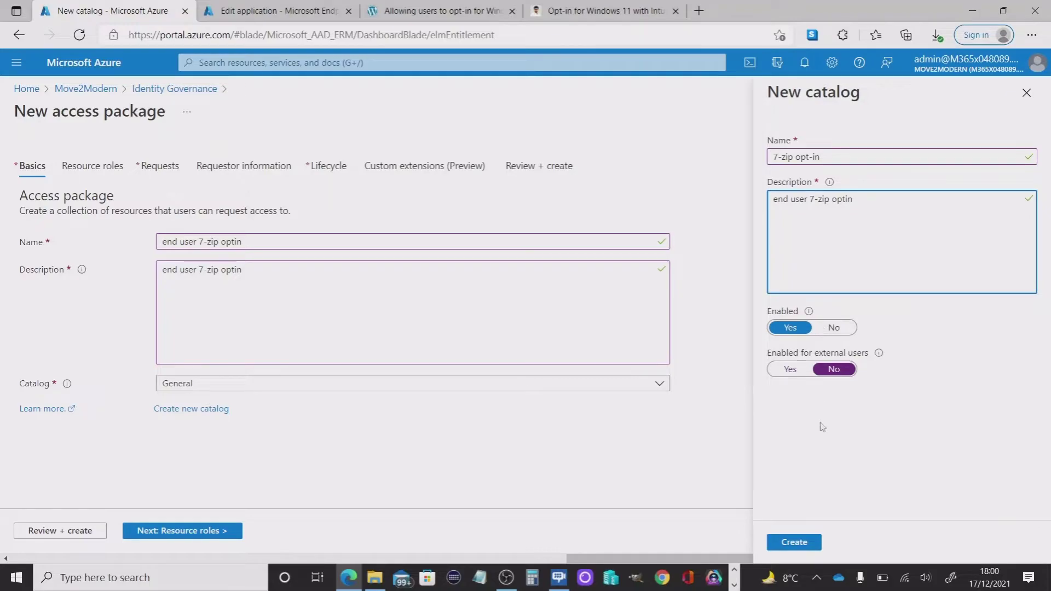
click(801, 543)
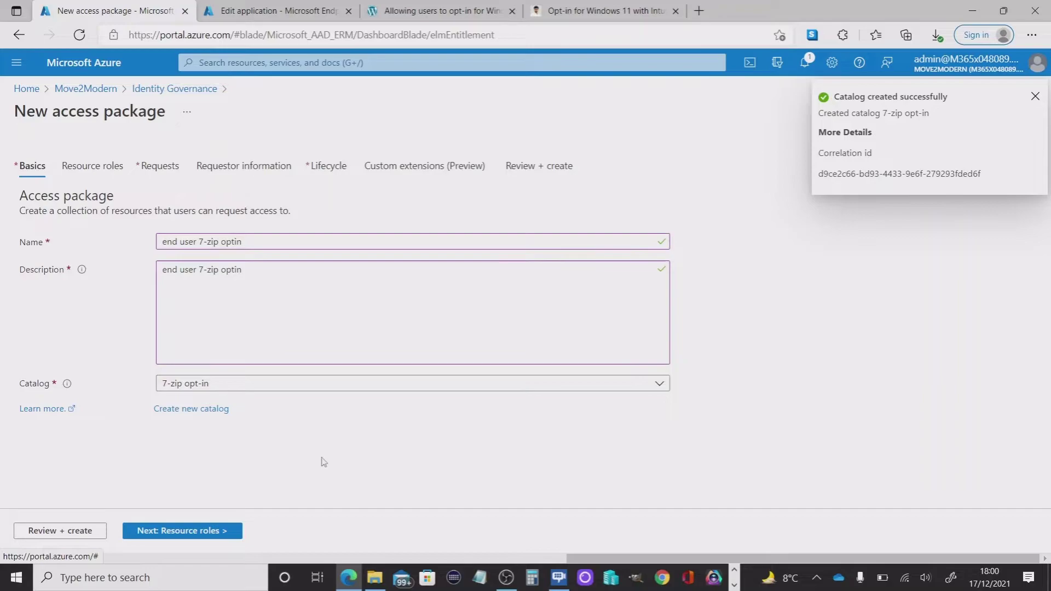
- Move to the Resource roles step and bring up the Groups and Teams picker
click(176, 535)
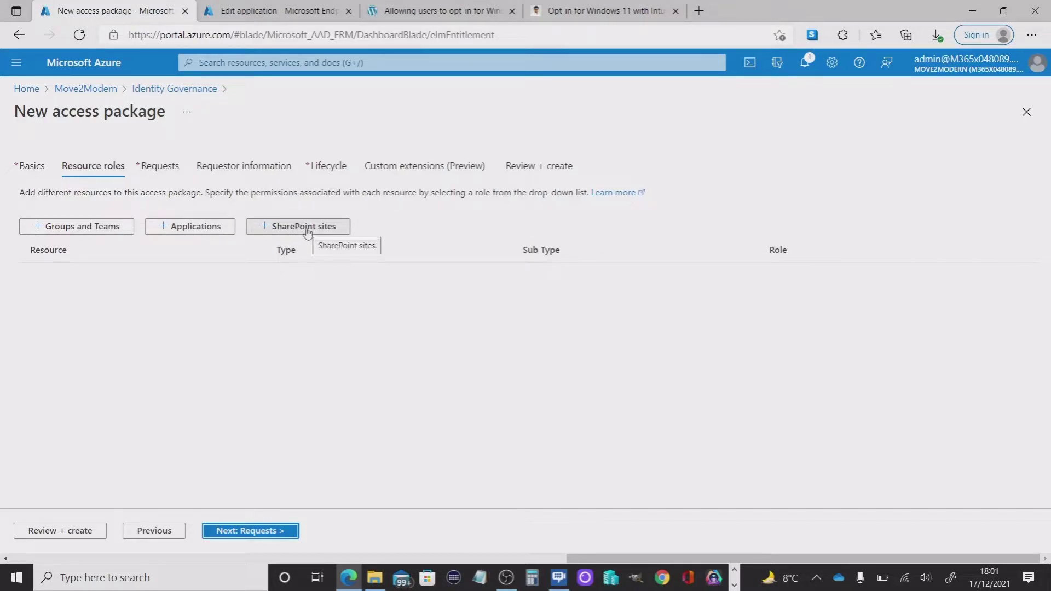
click(93, 230)
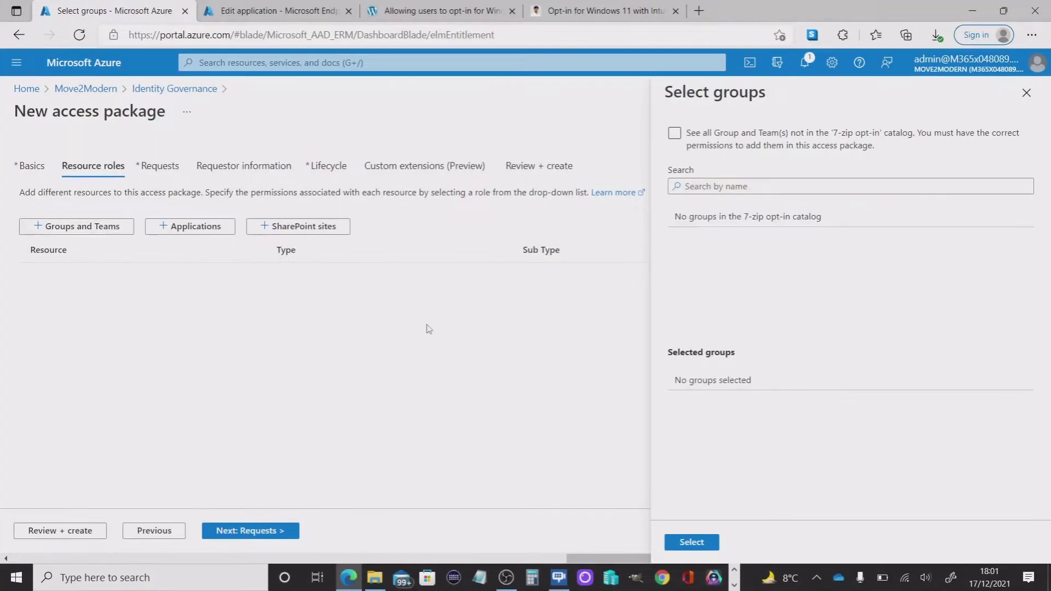
- Search all groups for '7', add 7-Zip Opt-in App, and give it the Member role
click(747, 186)
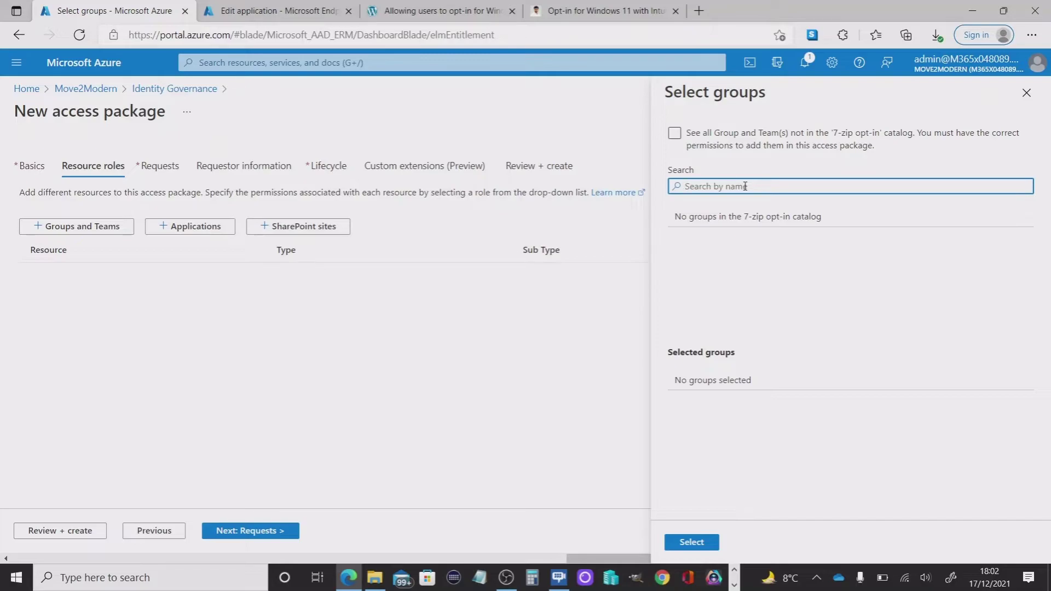
text(7)
click(675, 135)
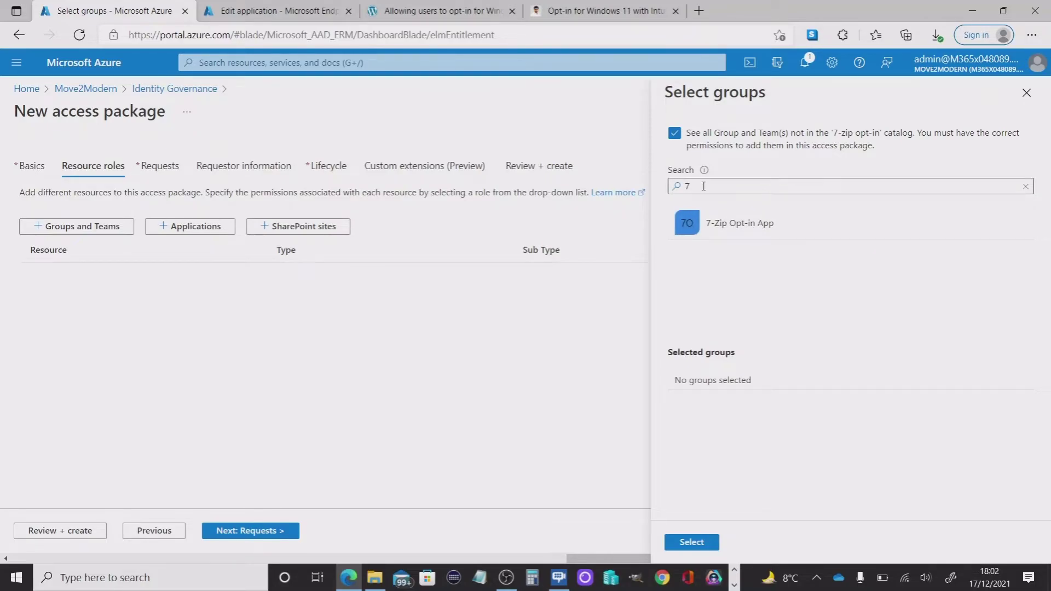
click(750, 228)
click(691, 542)
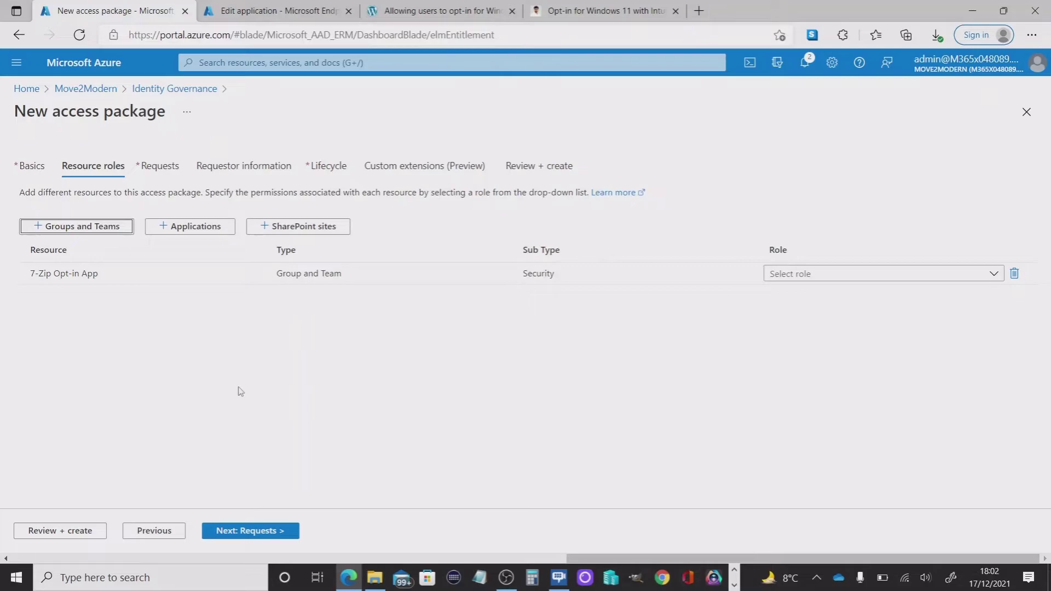
click(851, 278)
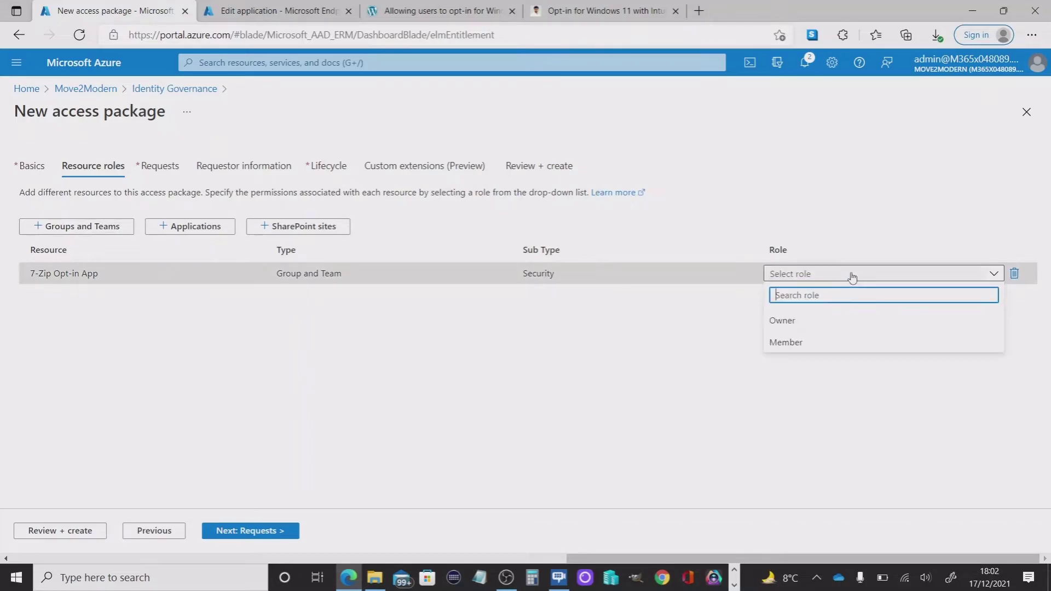
click(807, 345)
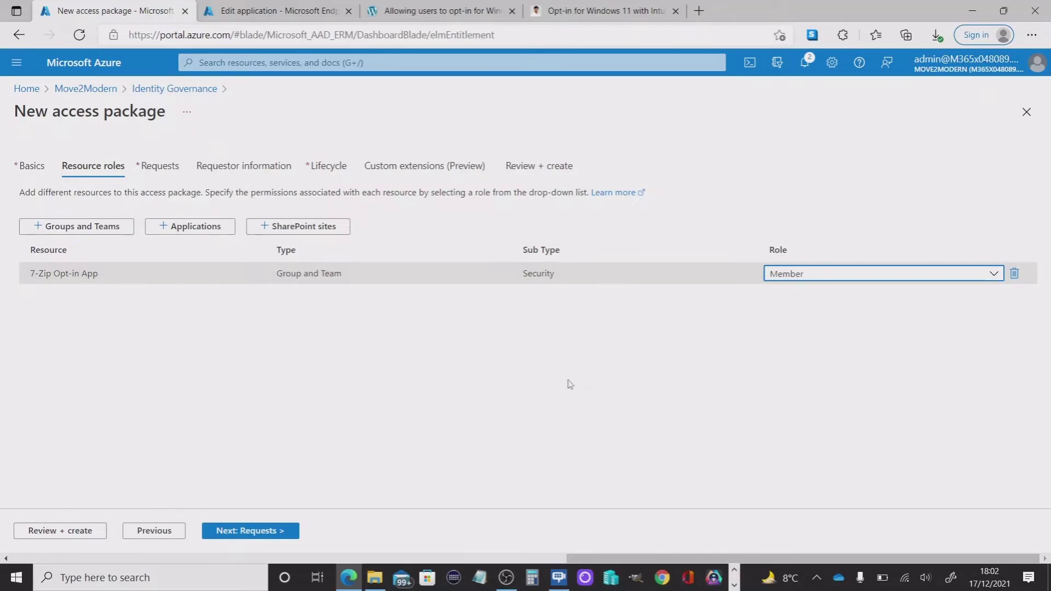
- On the Requests step, limit requests to specific users and groups in your directory
click(255, 534)
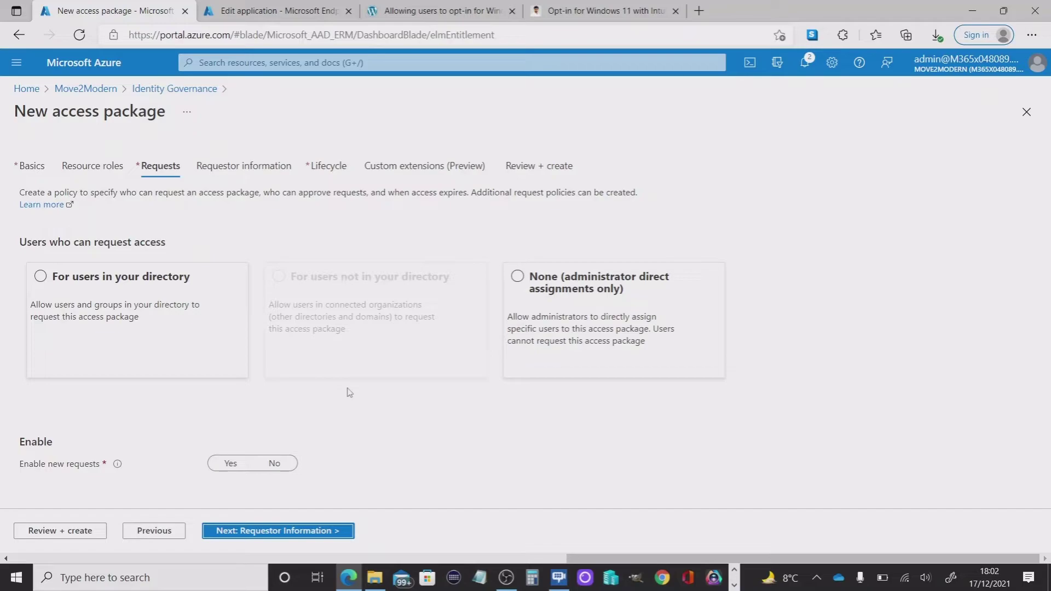
click(72, 284)
click(43, 281)
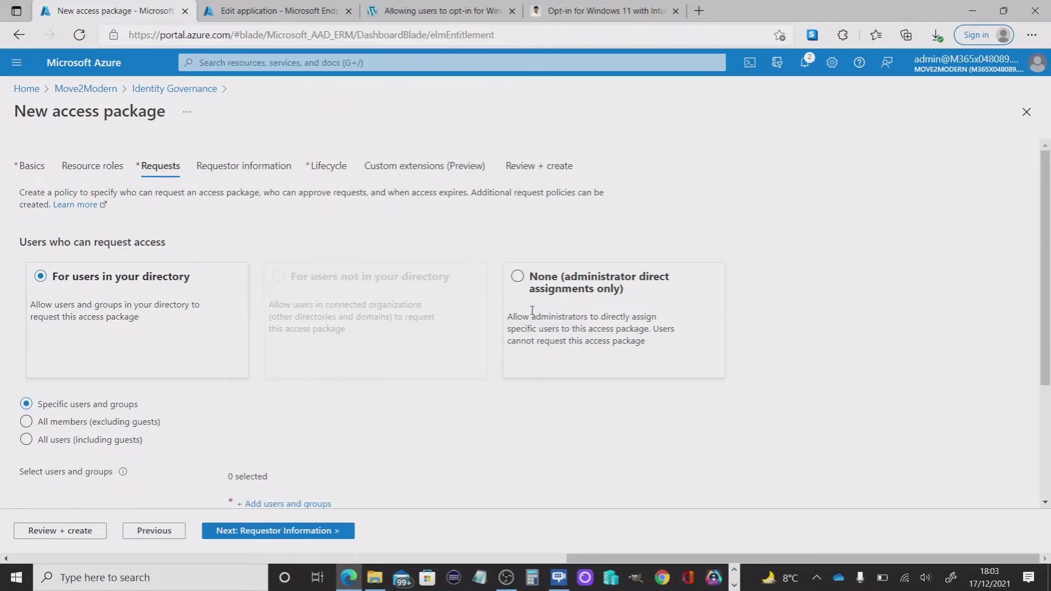
click(548, 288)
scroll(496, 423, down, 1)
- Search 'market' and add the Marketing Group as the users allowed to request the package
scroll(186, 383, down, 2)
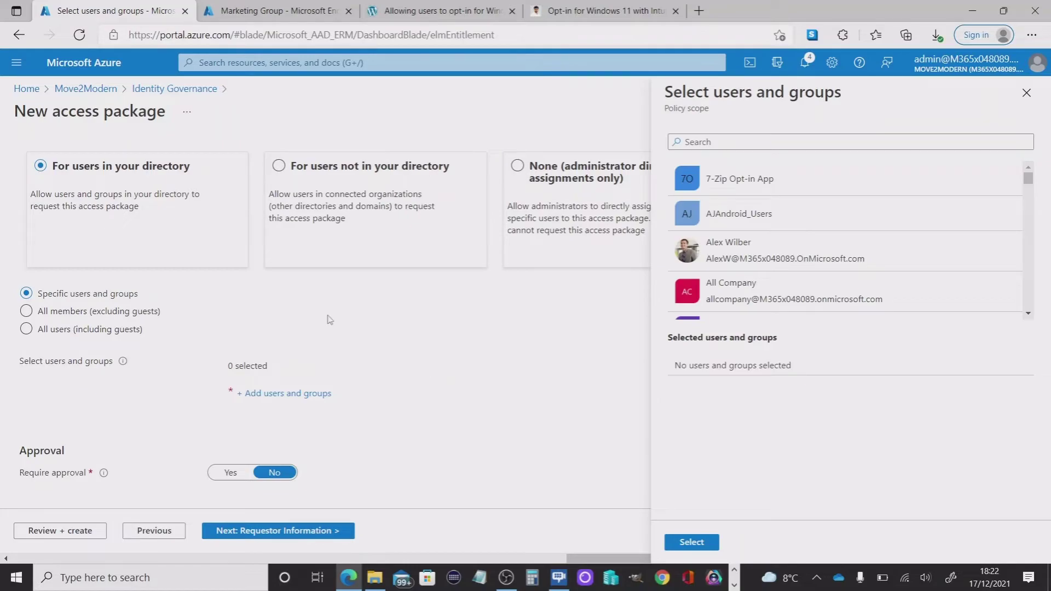
click(752, 142)
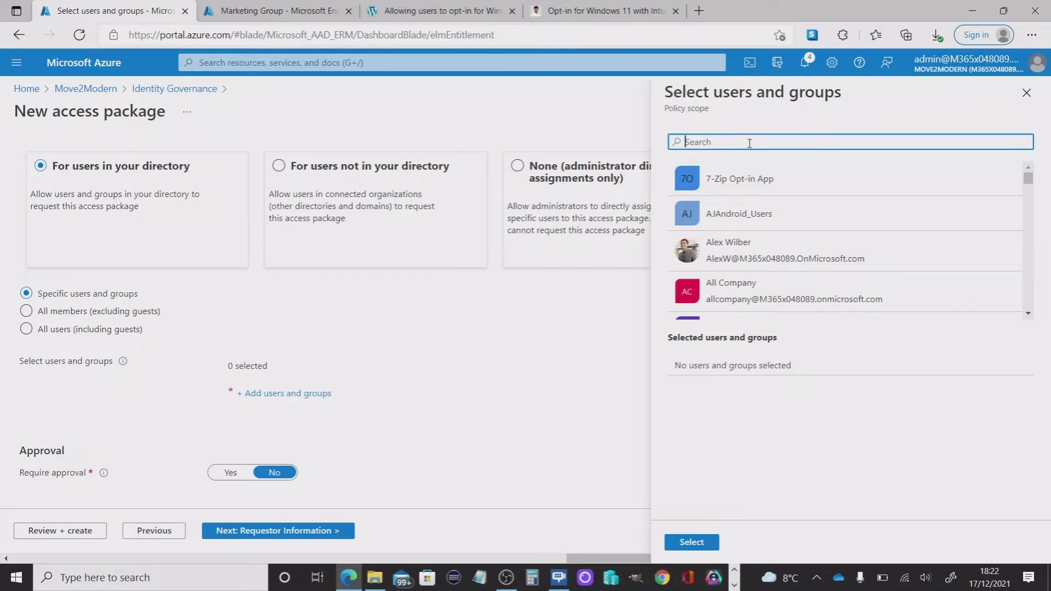
text(market)
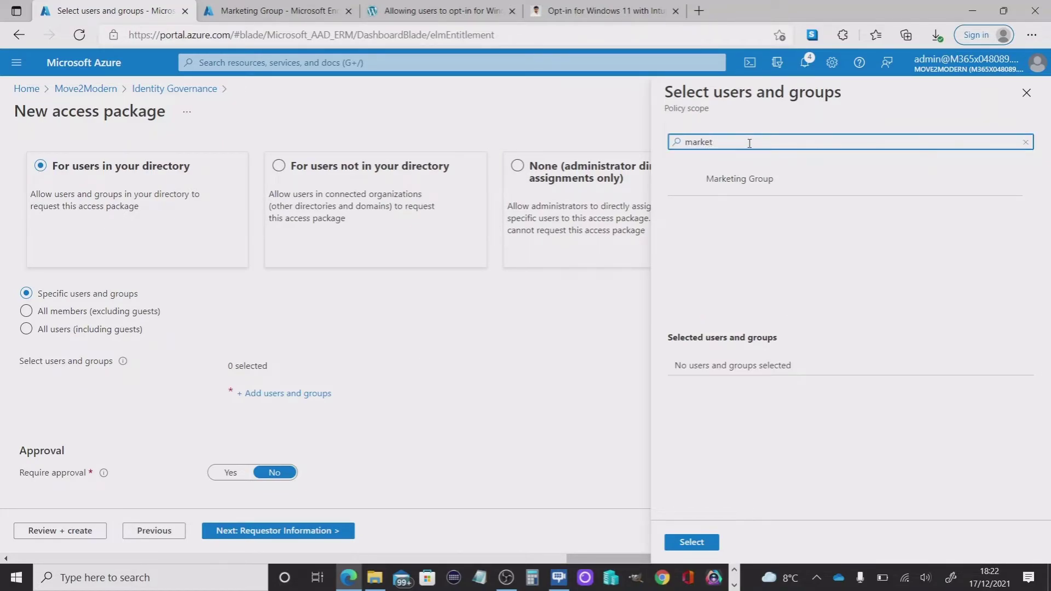
click(749, 183)
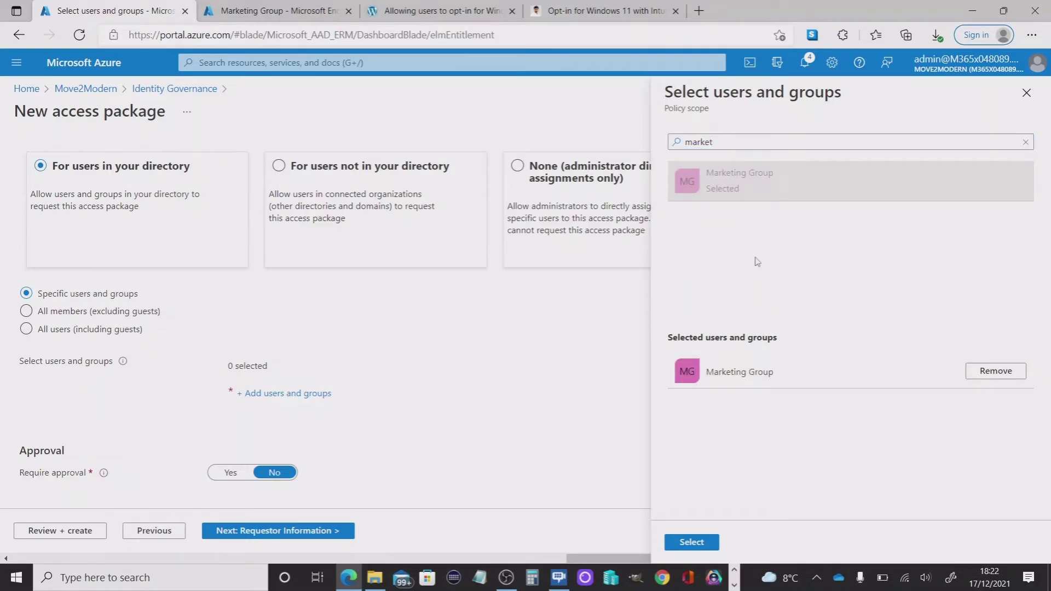
click(691, 546)
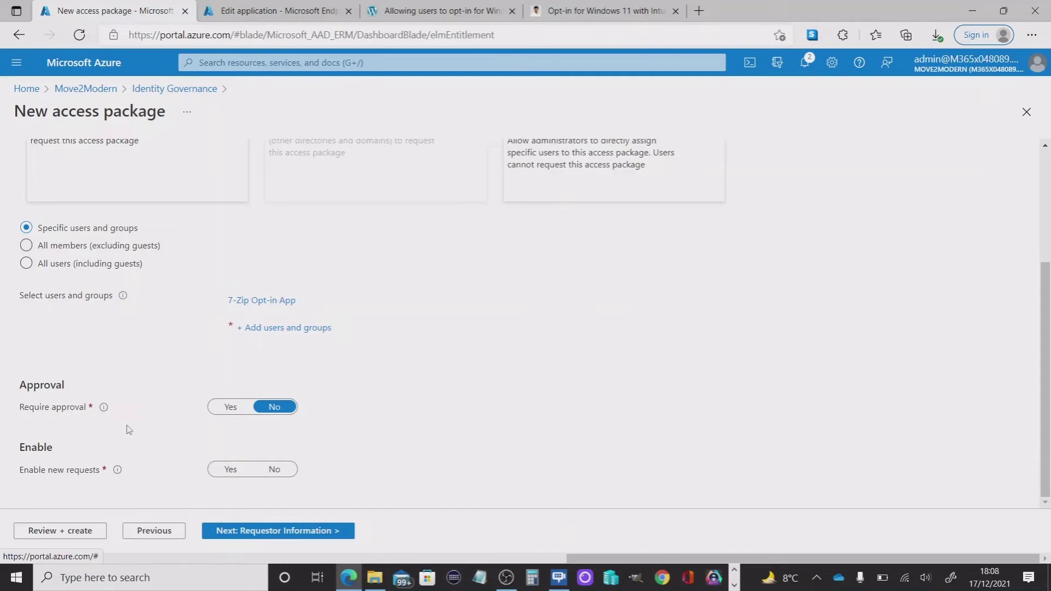
- Set Require approval to Yes for requests to the access package
click(230, 407)
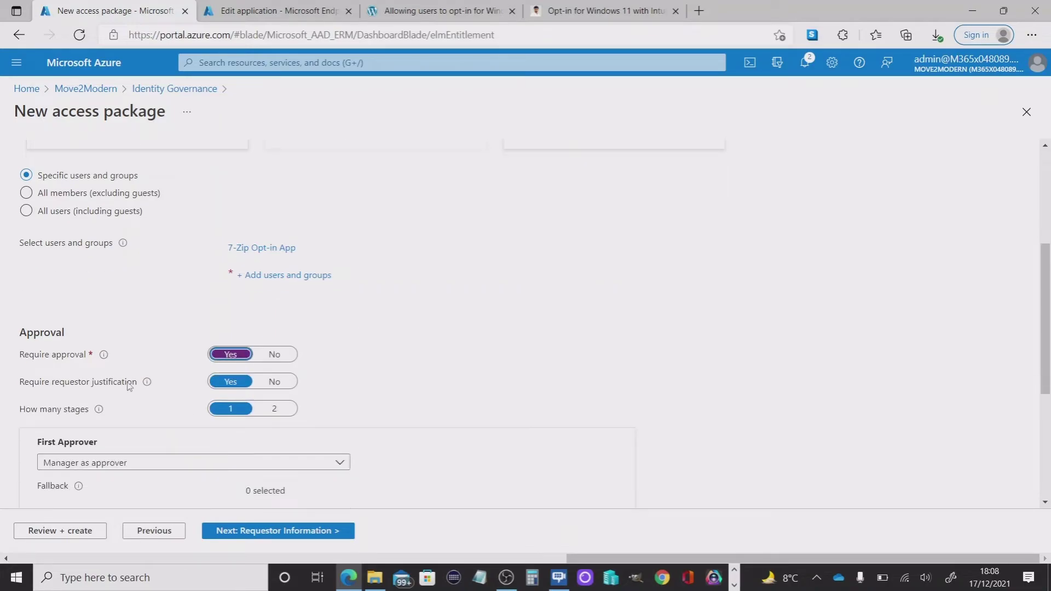
scroll(130, 386, down, 3)
scroll(131, 367, up, 1)
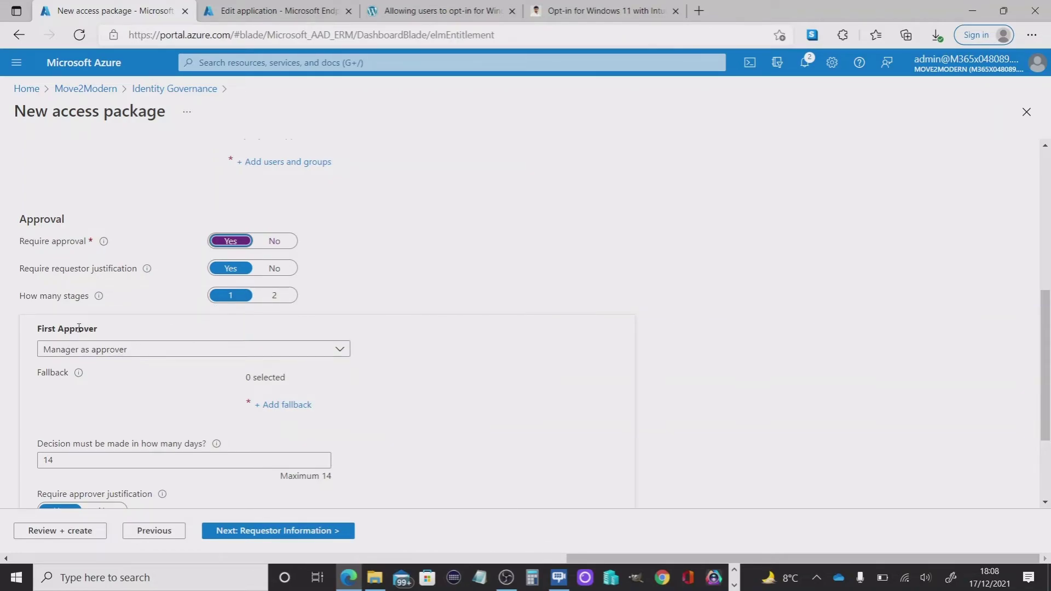
- Set the first approver to a specific tenant user, found by name search, instead of the manager
click(190, 354)
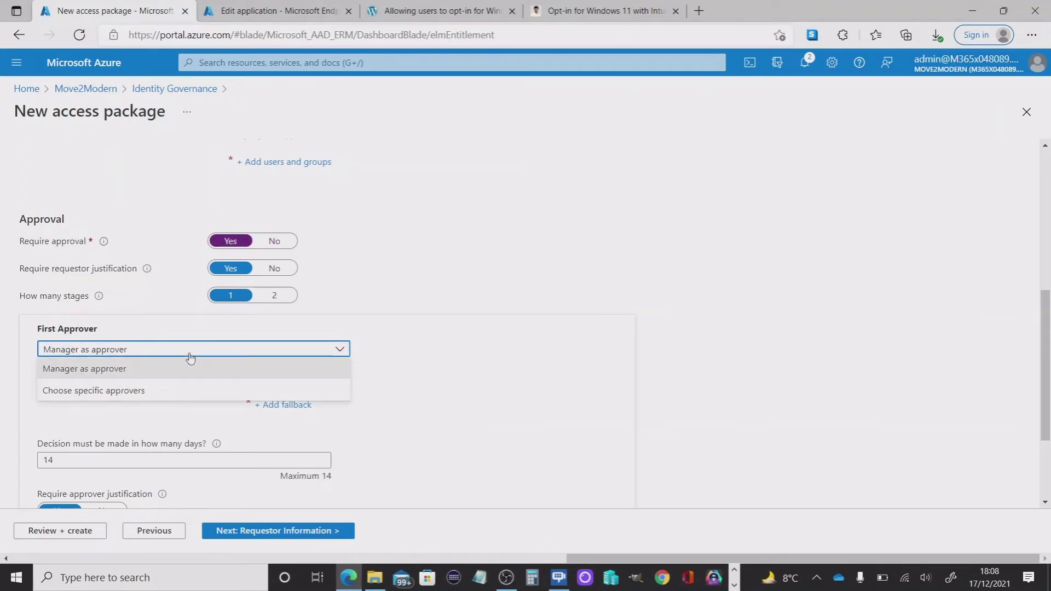
click(127, 393)
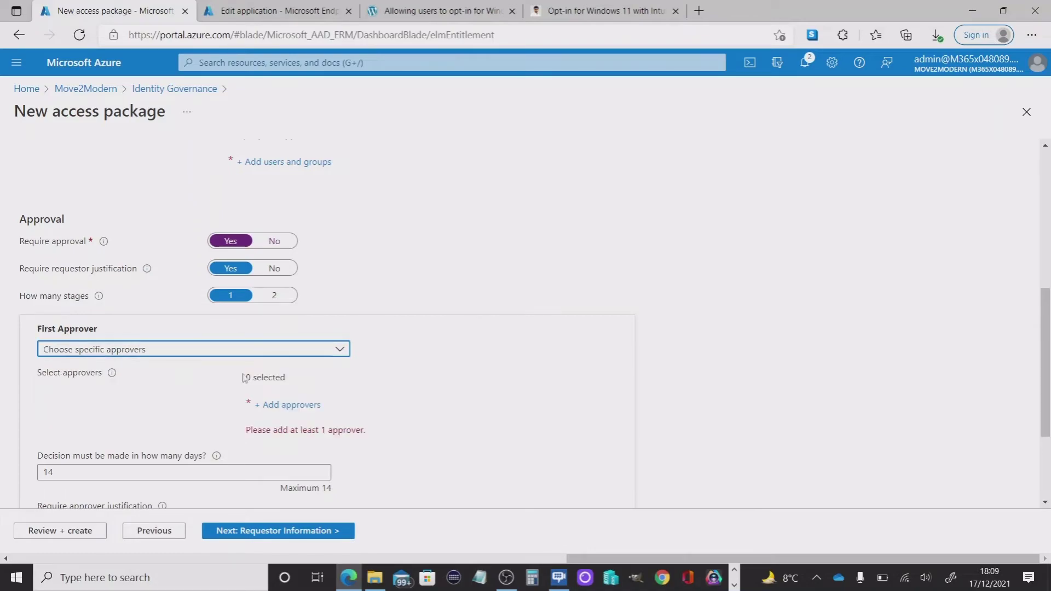
click(280, 406)
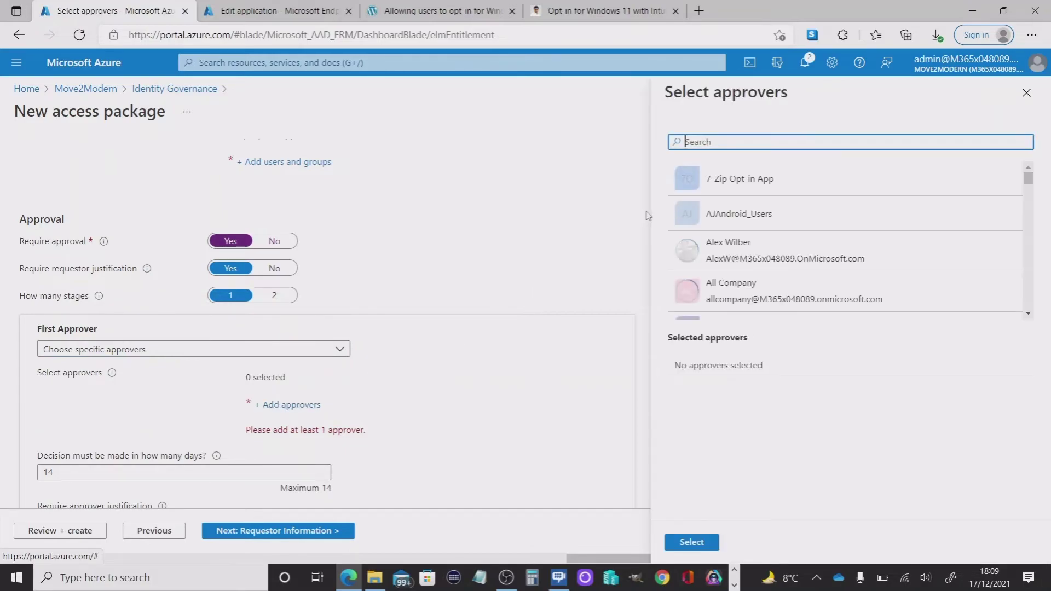
text(andy)
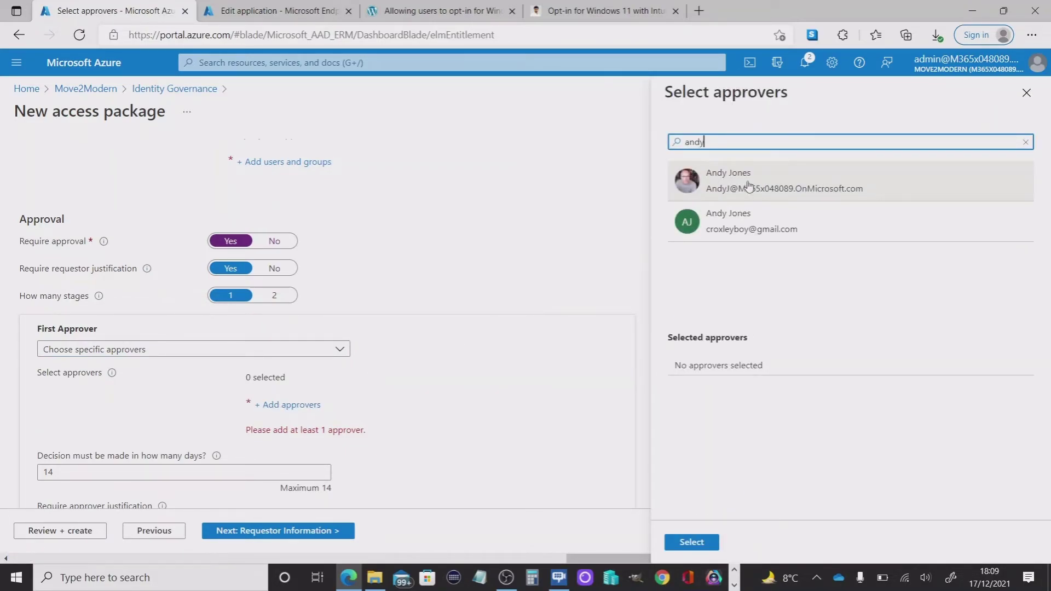
click(749, 192)
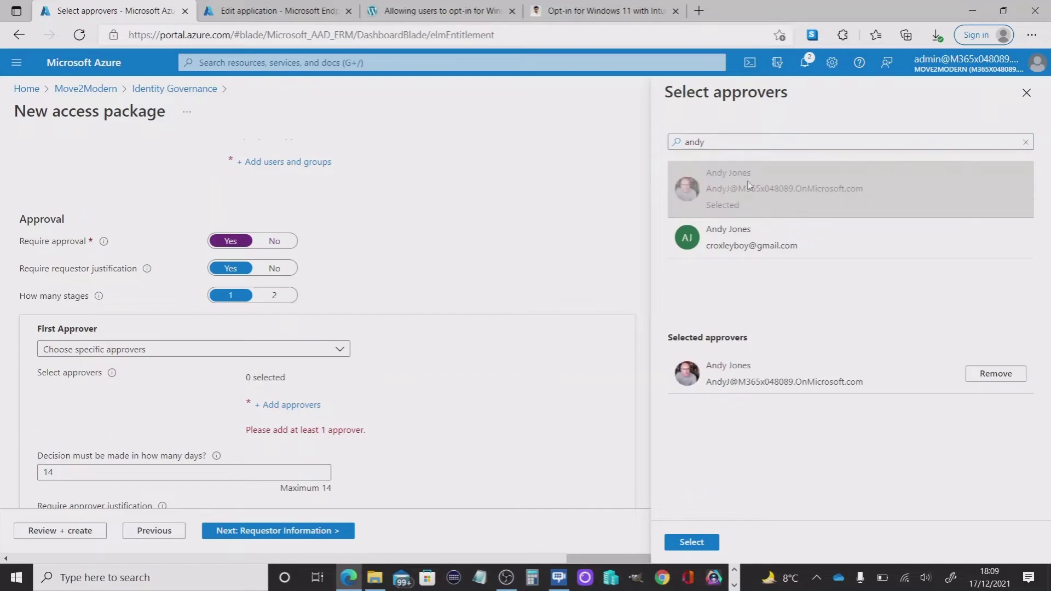
click(693, 544)
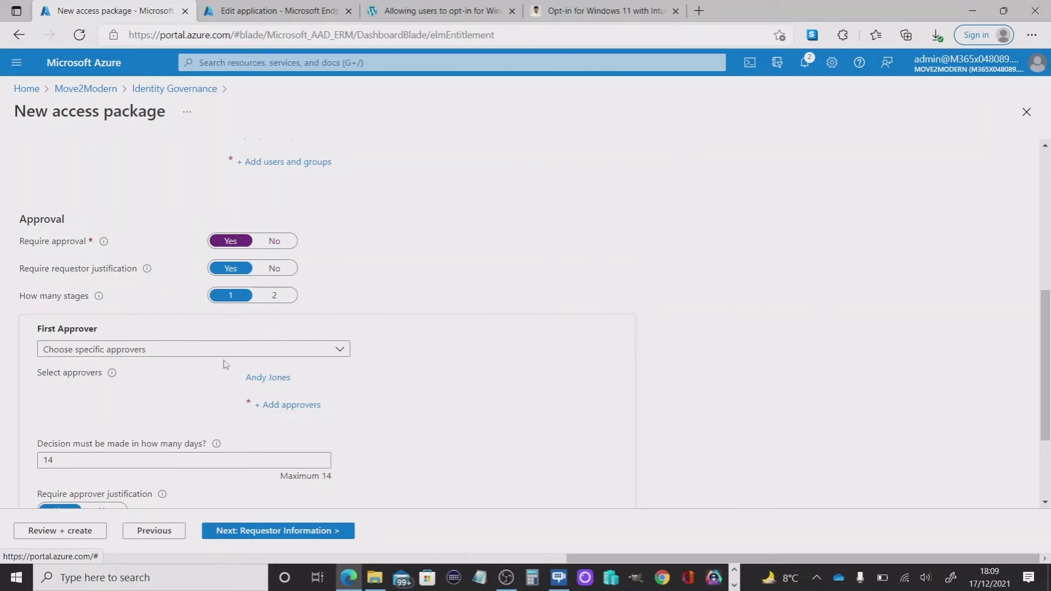
scroll(282, 355, down, 3)
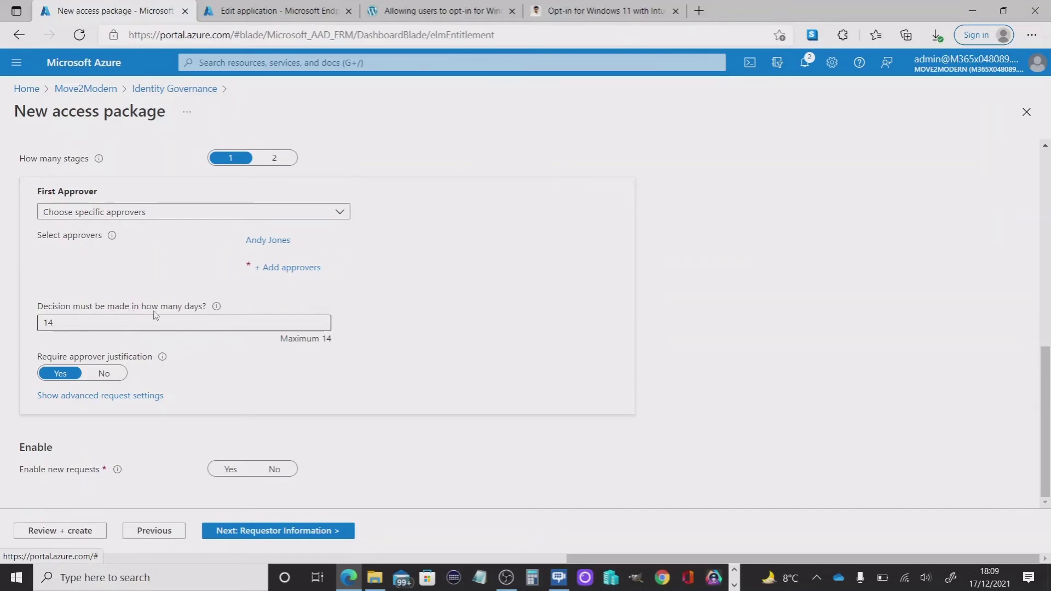
mouse_move(211, 311)
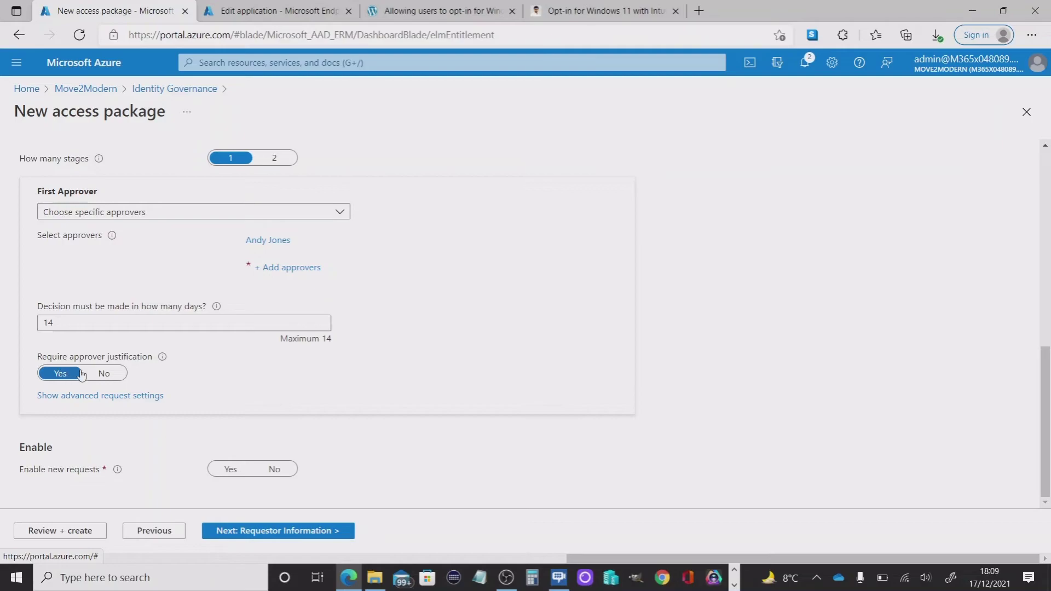
- Turn off approver justification, enable new requests, and continue to Requestor information
click(104, 373)
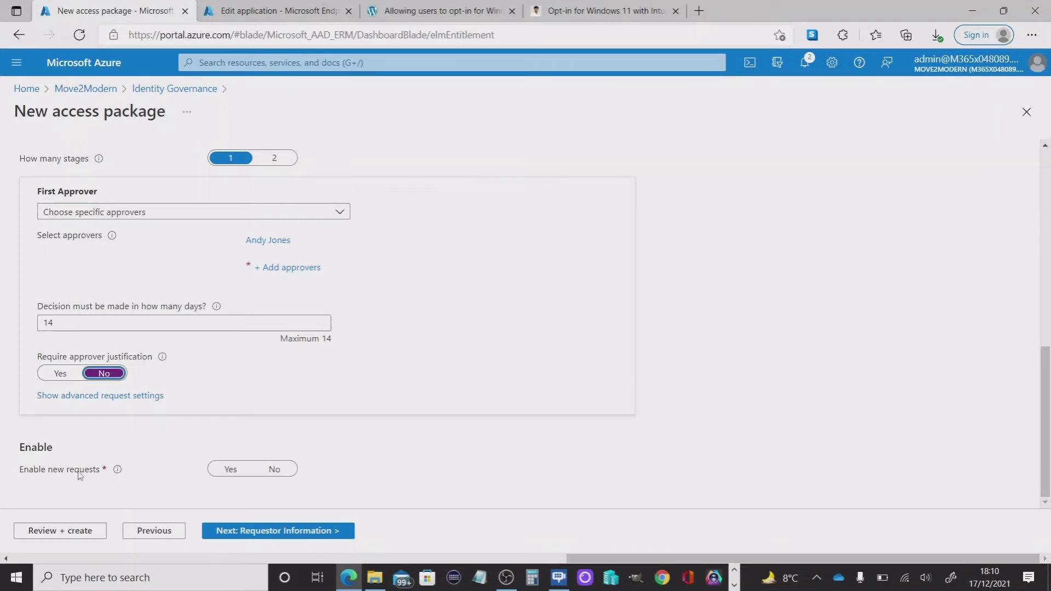
click(230, 469)
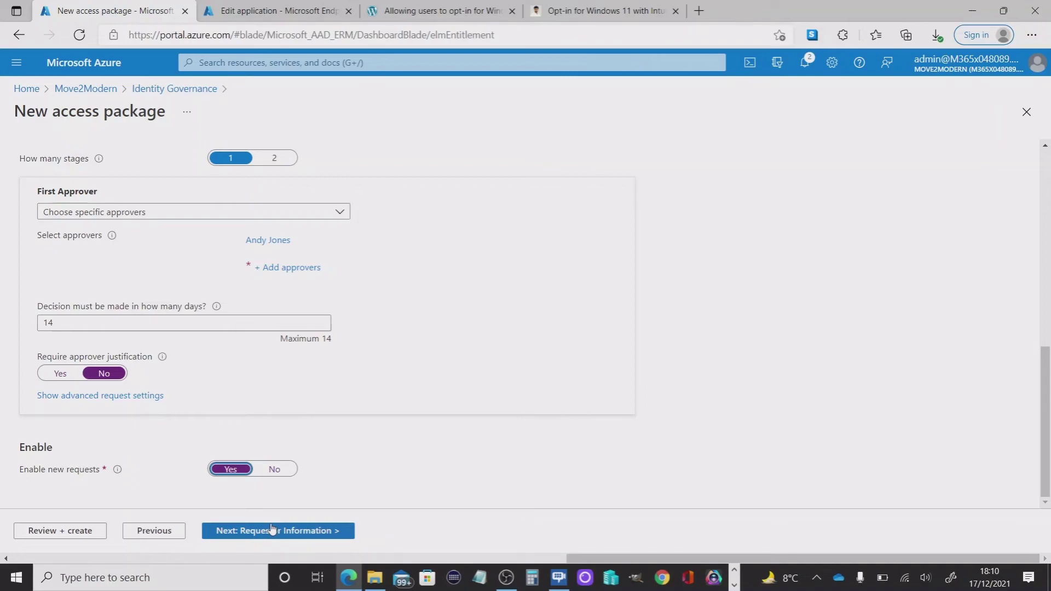
click(286, 531)
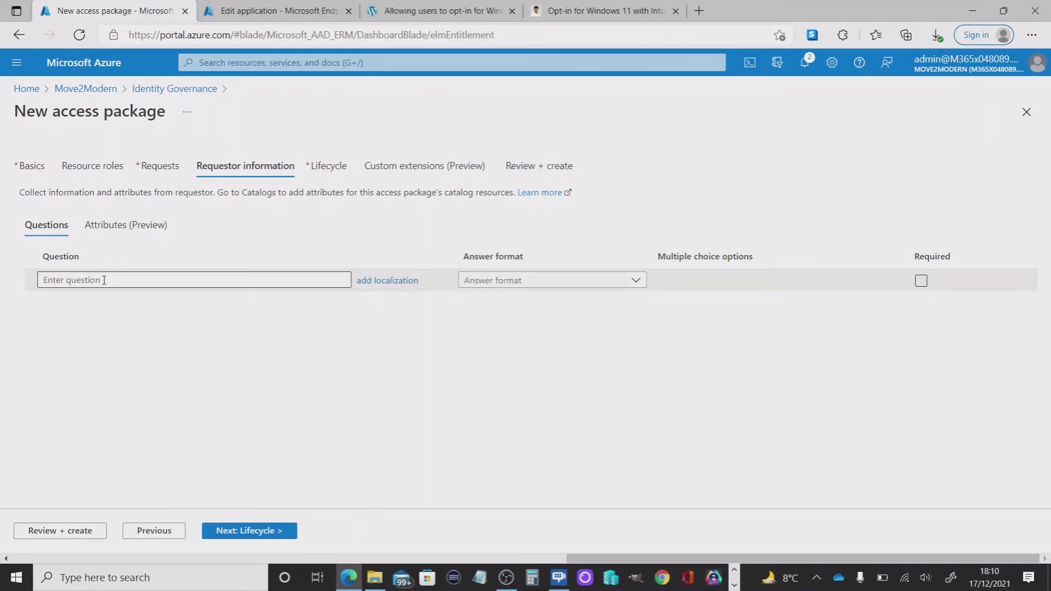
- Add the question 'What is the purpose for you request' with a Short text answer format
click(124, 280)
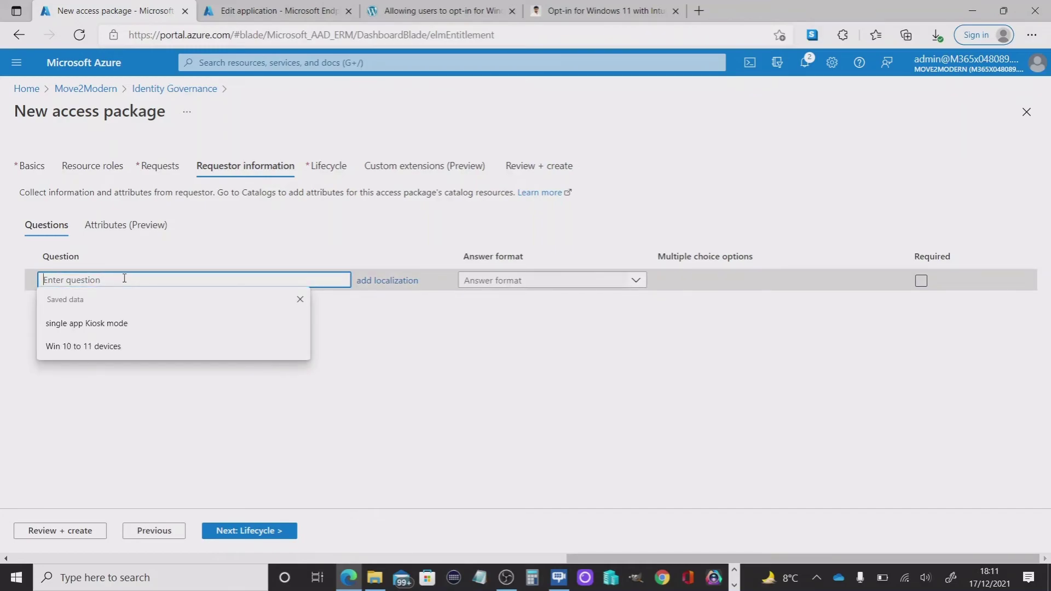
text(What is the purpose for you request)
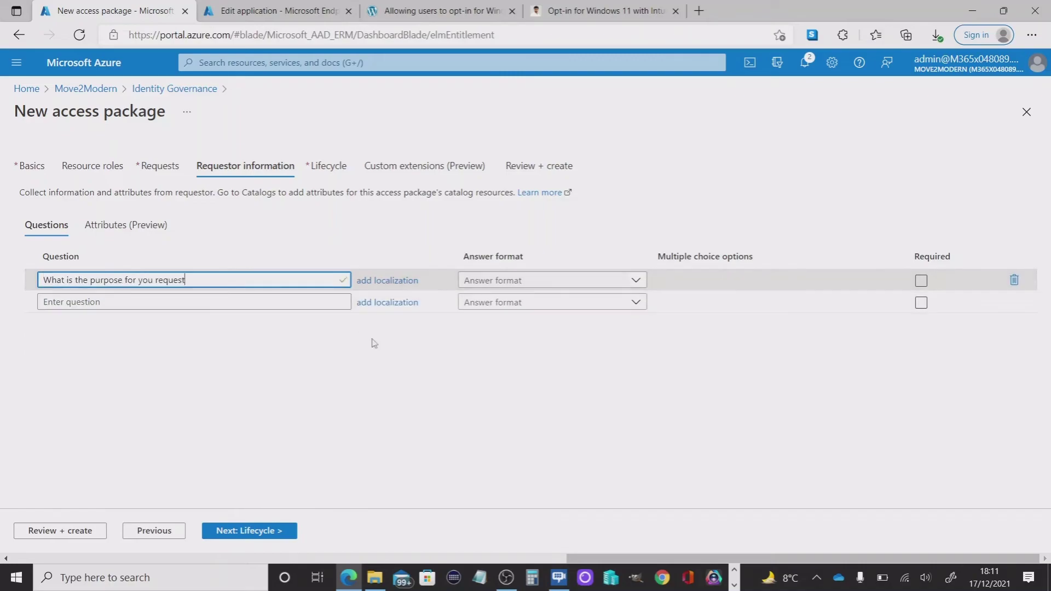
click(543, 281)
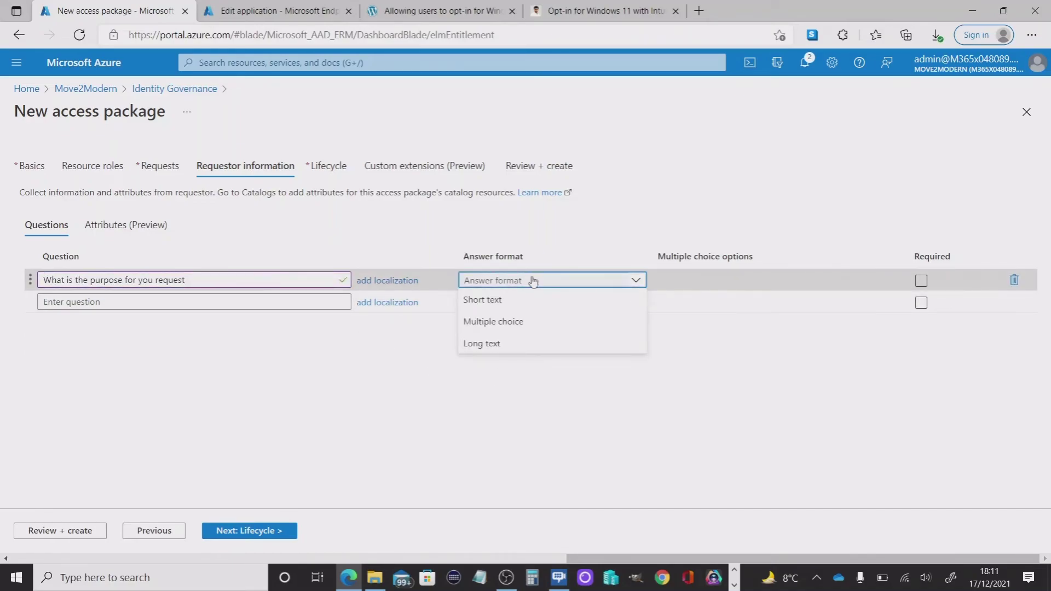
click(496, 299)
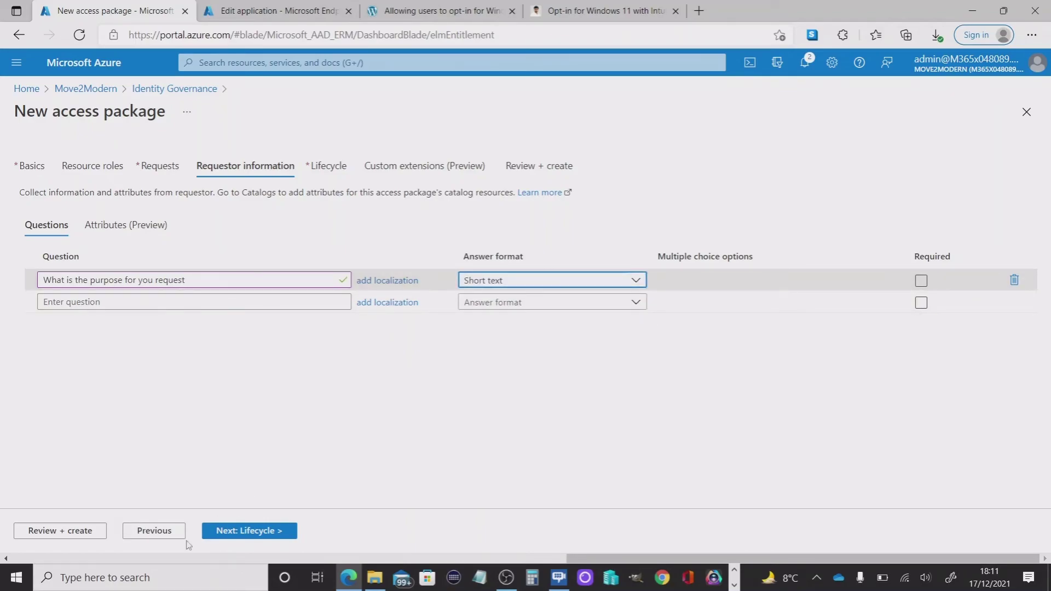
click(252, 534)
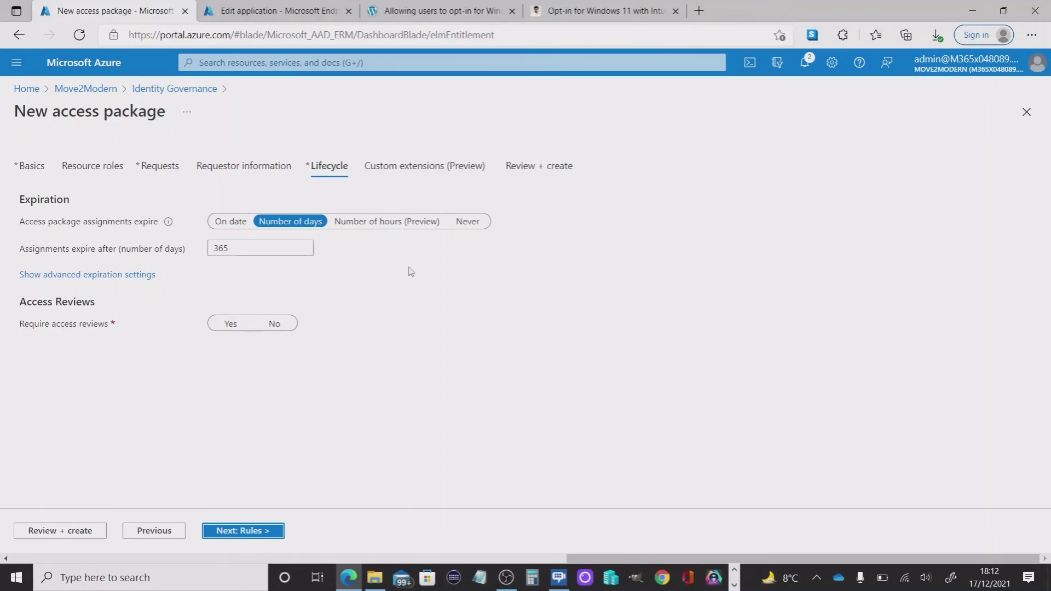
- Set assignments to never expire and access reviews to No, then advance to Custom extensions
click(467, 222)
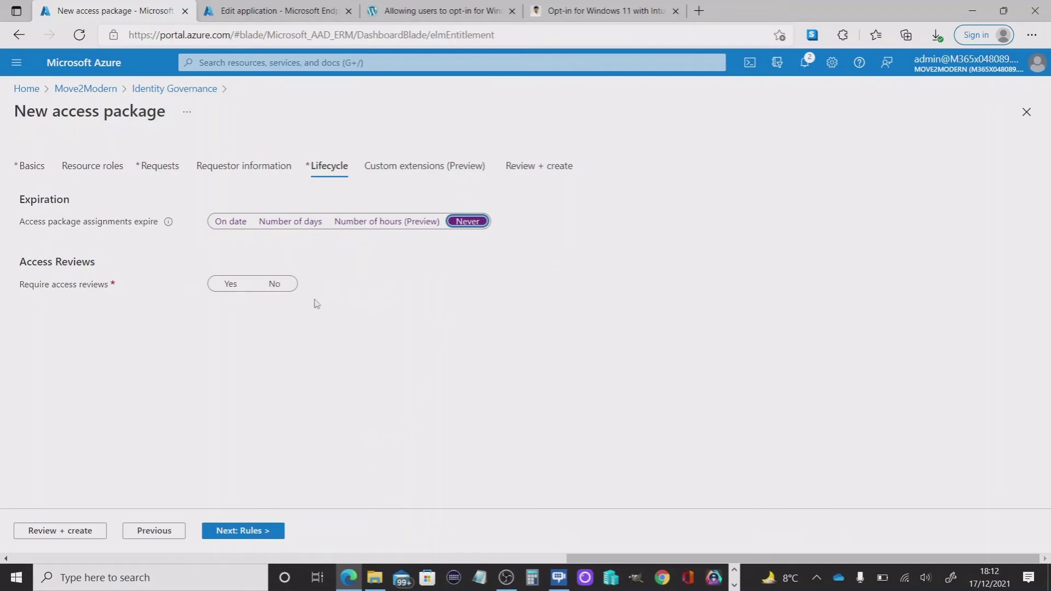
click(274, 284)
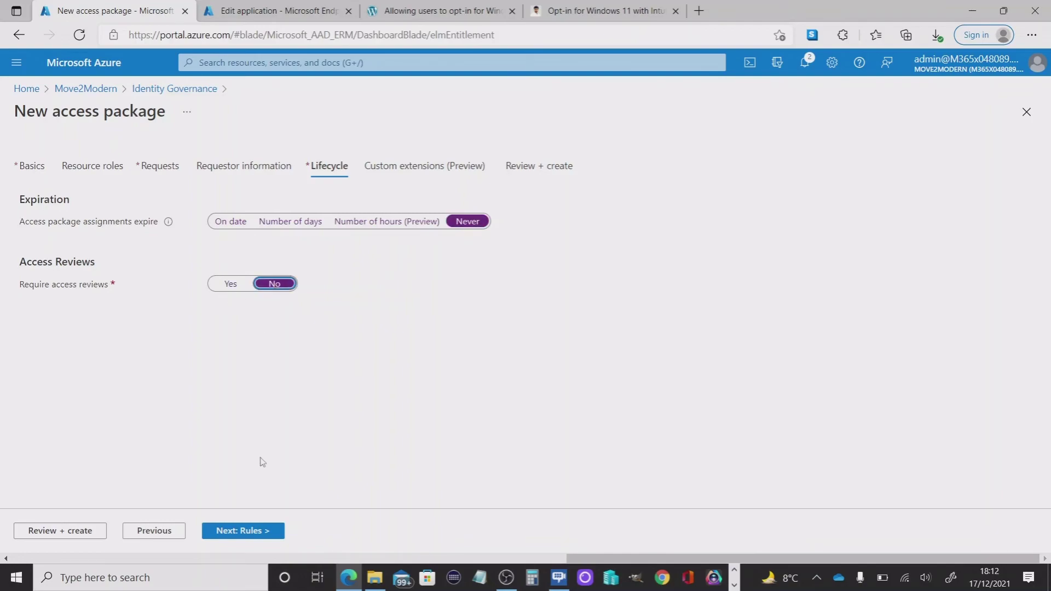
click(242, 532)
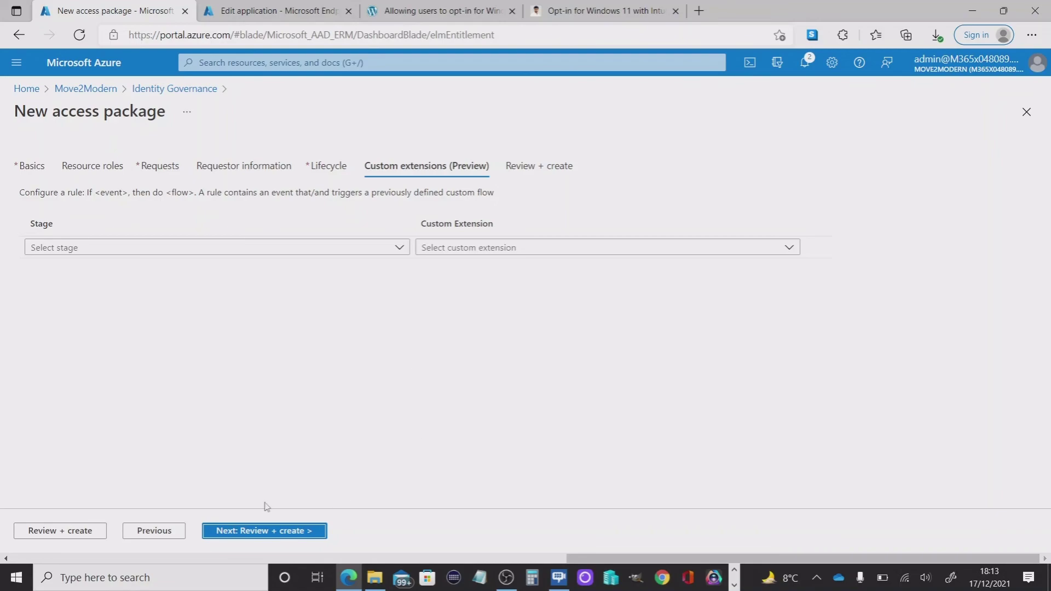
click(249, 530)
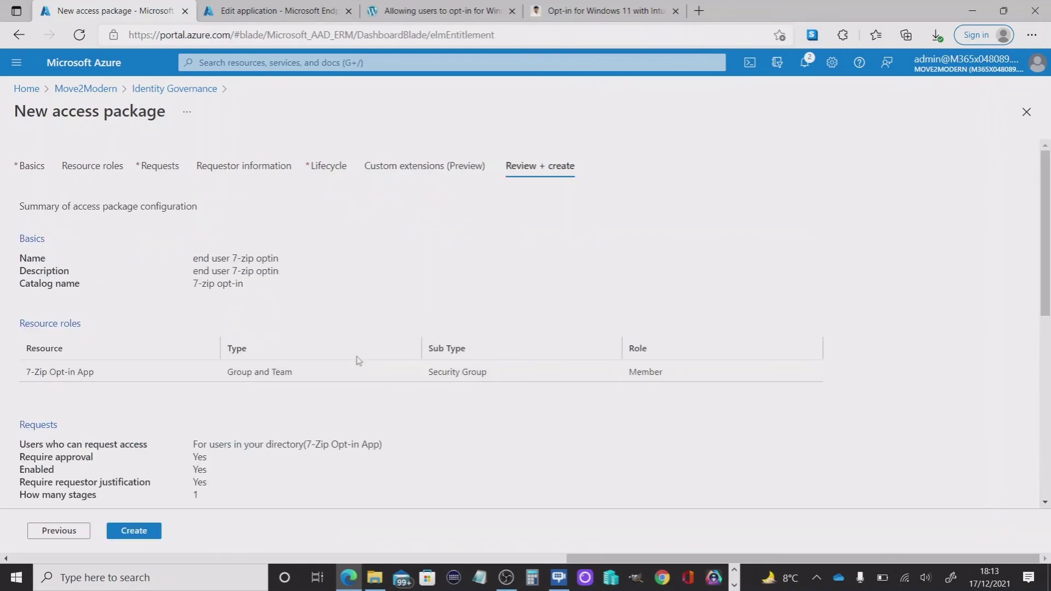
scroll(342, 281, down, 4)
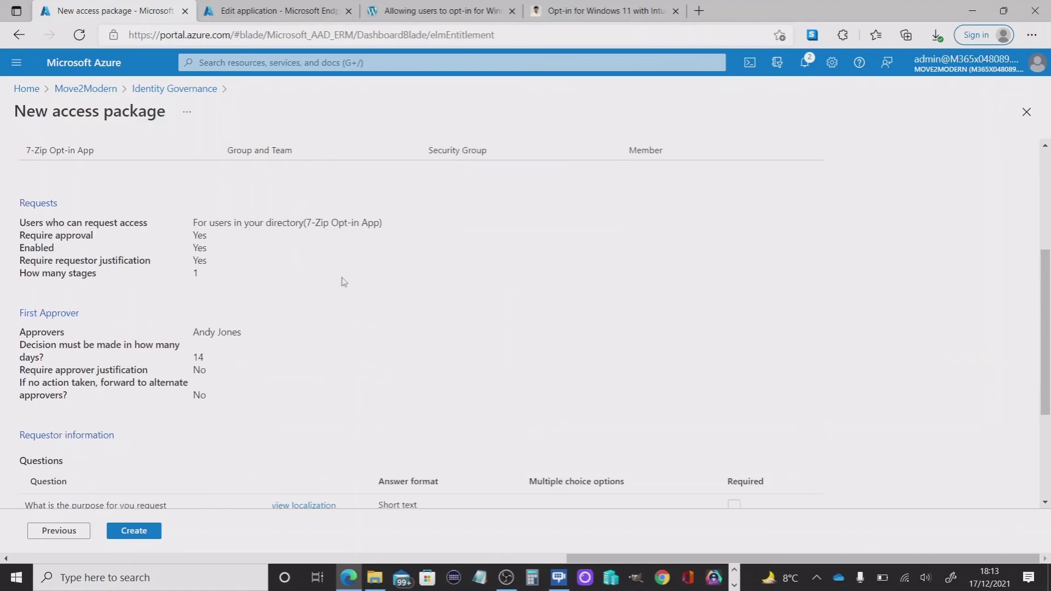
scroll(344, 282, down, 3)
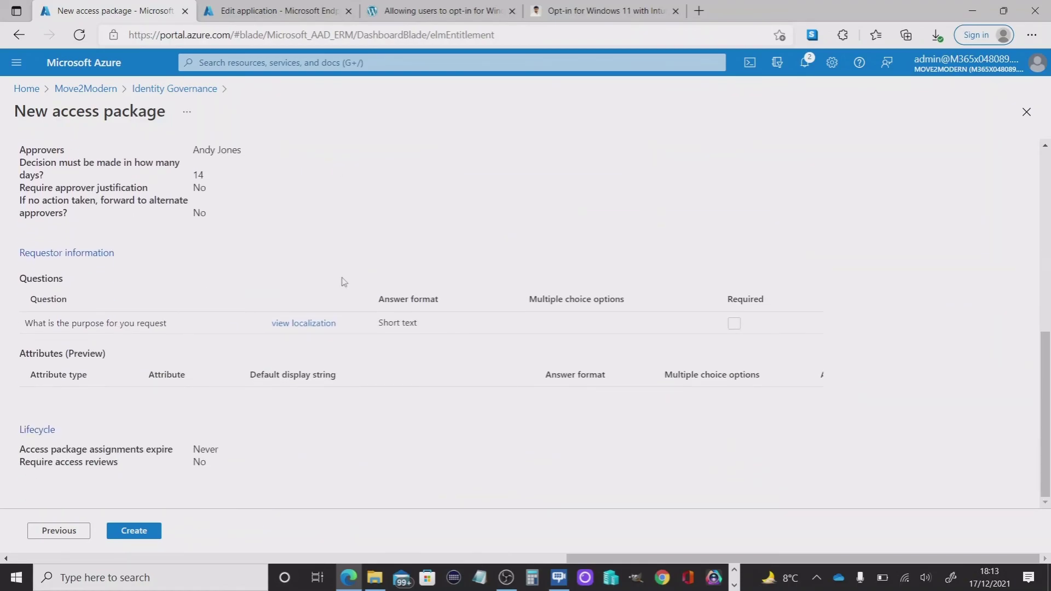
scroll(290, 288, up, 6)
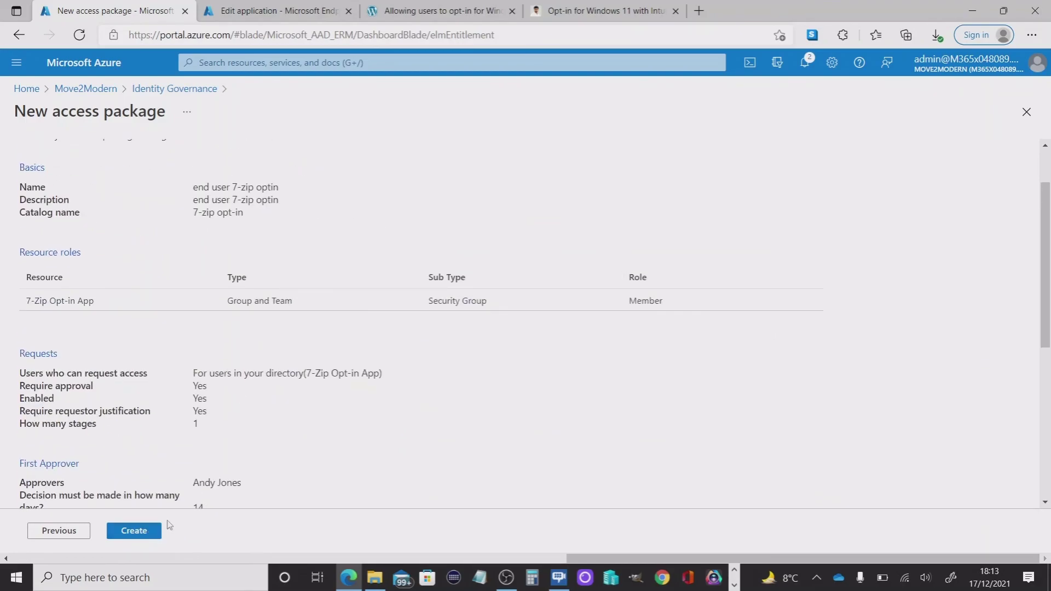
- Create the 'end user 7-zip optin' access package
click(135, 535)
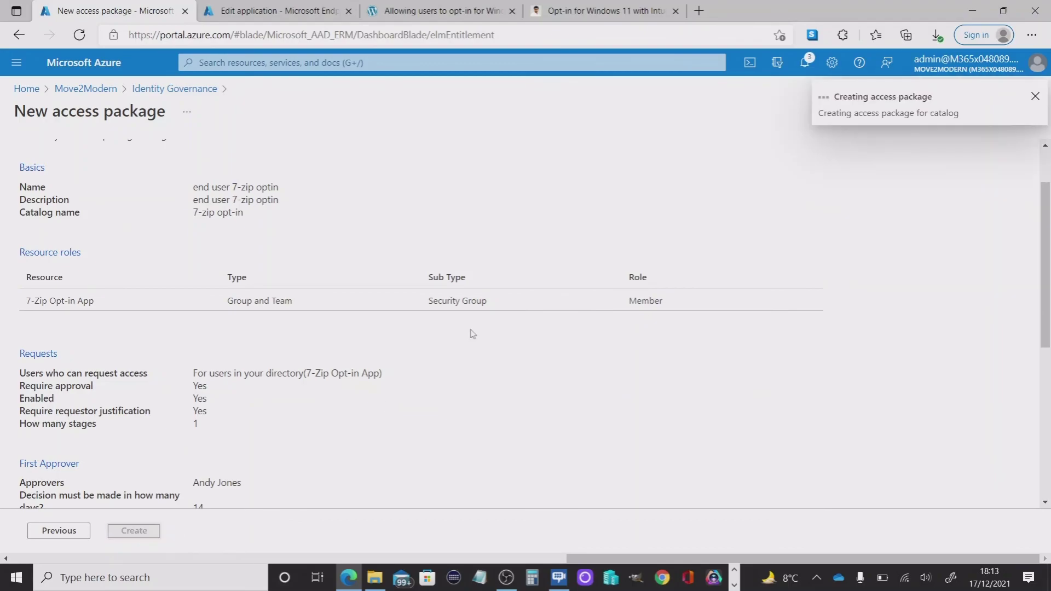